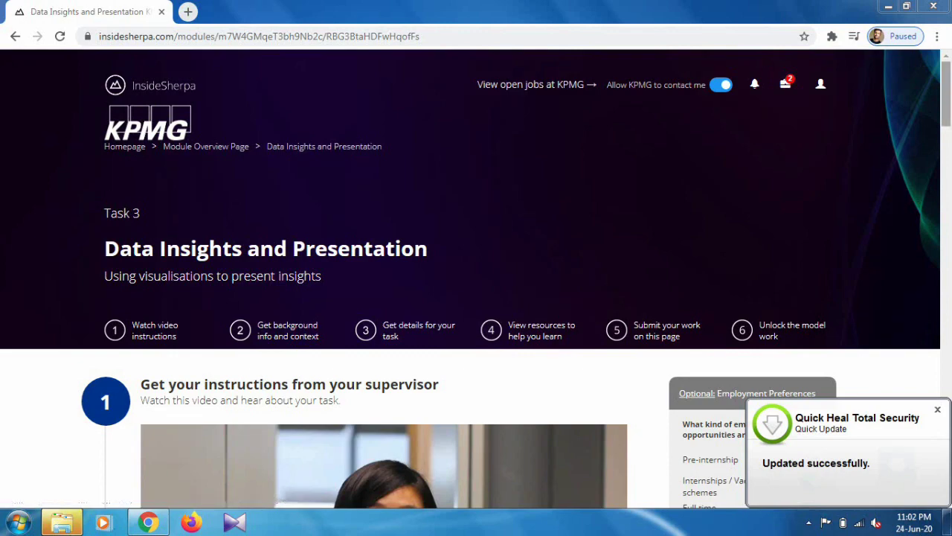
# Download the required Sprocket Central dataset file from the task's resources section
pyautogui.scroll(-3, 471, 280)
pyautogui.scroll(-5, 476, 280)
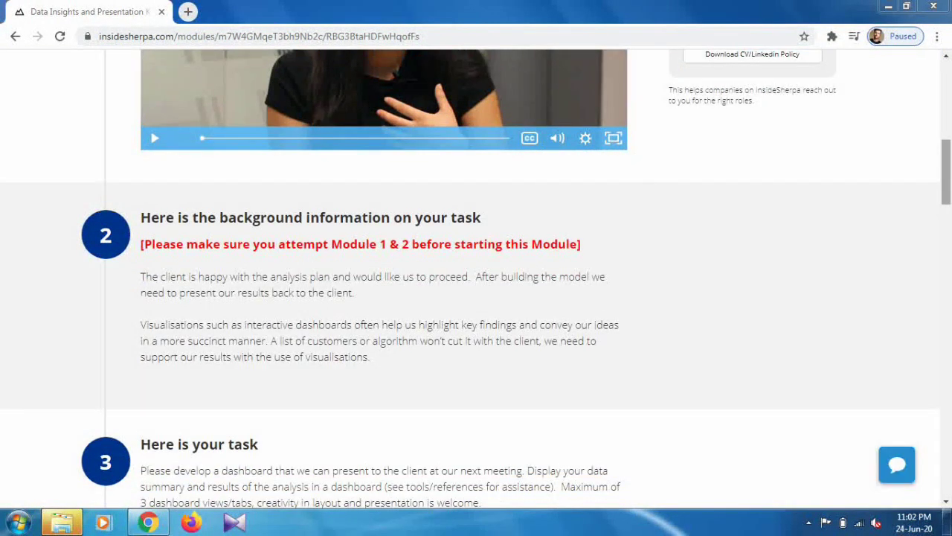
pyautogui.scroll(-7, 476, 280)
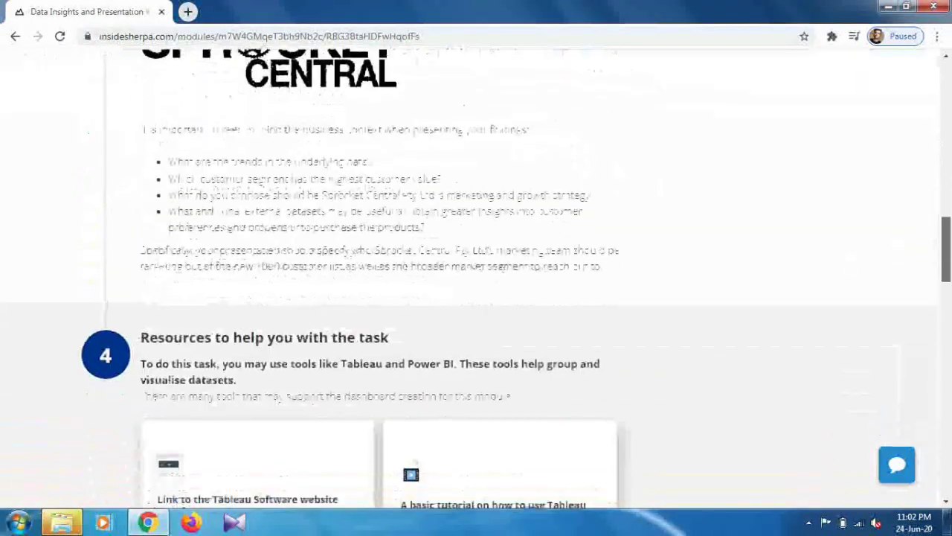
pyautogui.scroll(-6, 476, 280)
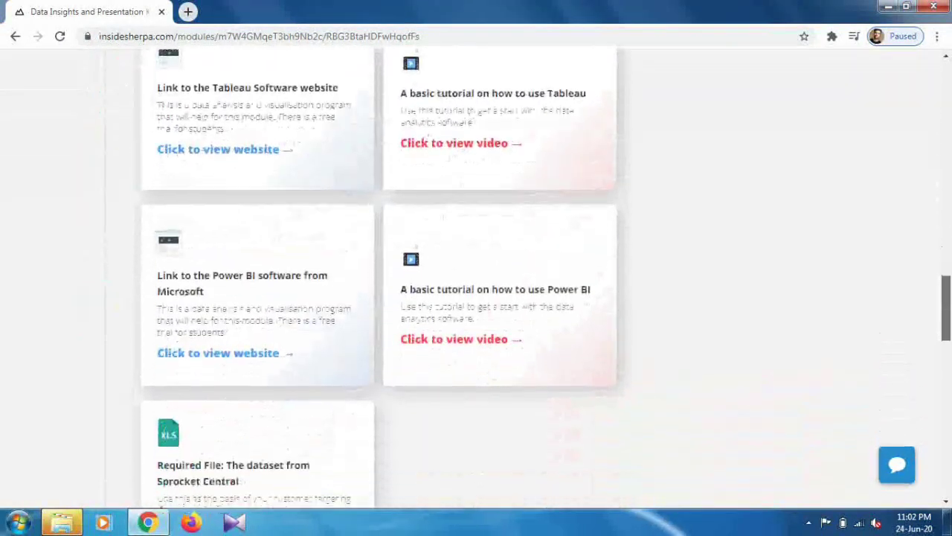
pyautogui.scroll(-3, 477, 280)
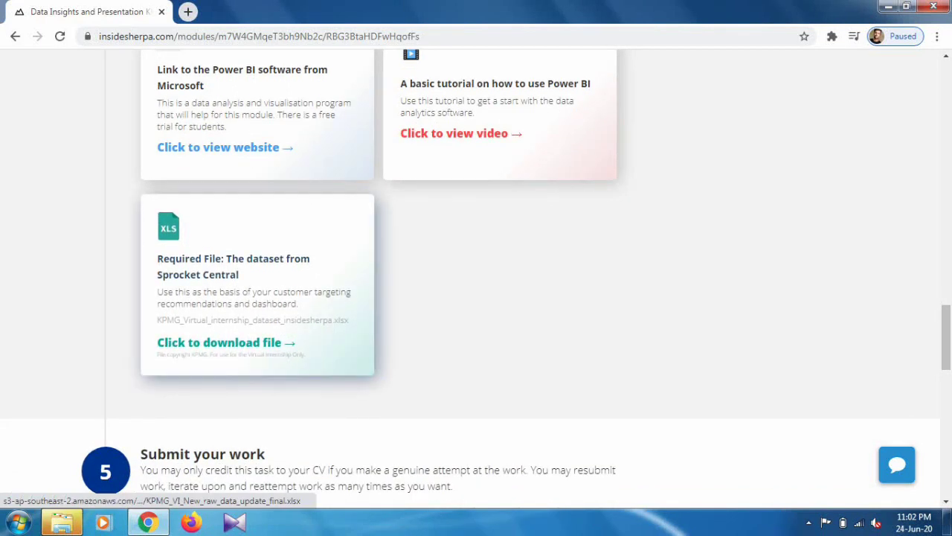
pyautogui.click(220, 342)
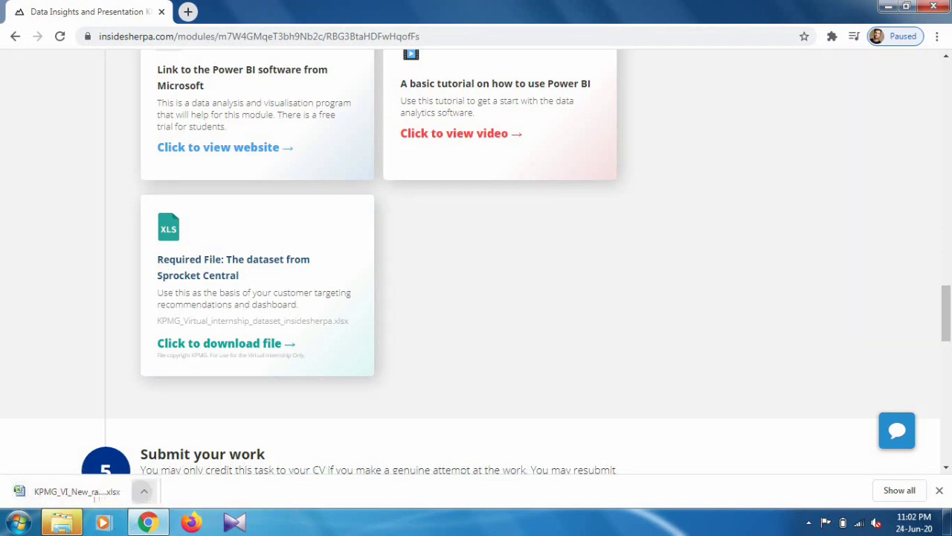
# Show the downloaded KPMG_VI_New_raw_data_update_final (2) workbook in its folder and move it from Downloads to the desktop
pyautogui.click(143, 491)
pyautogui.click(181, 442)
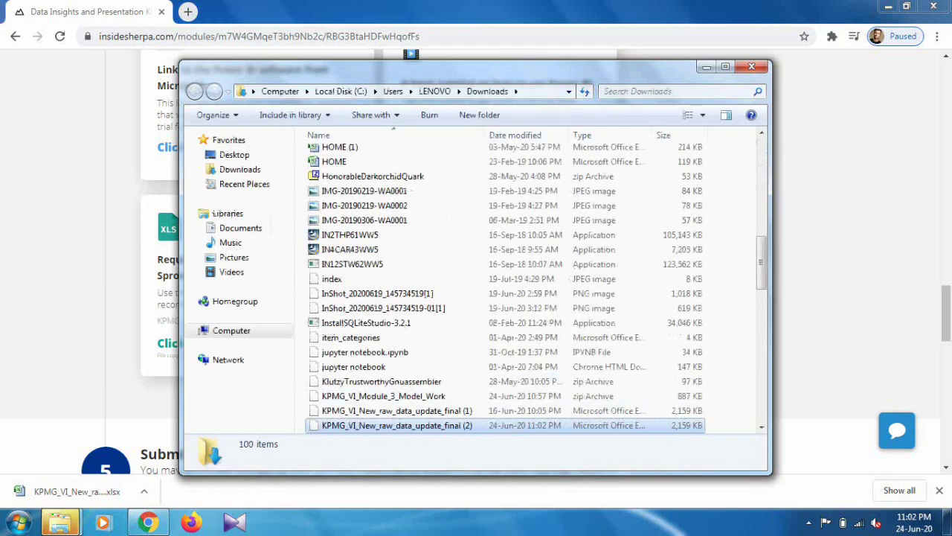
pyautogui.rightClick(365, 425)
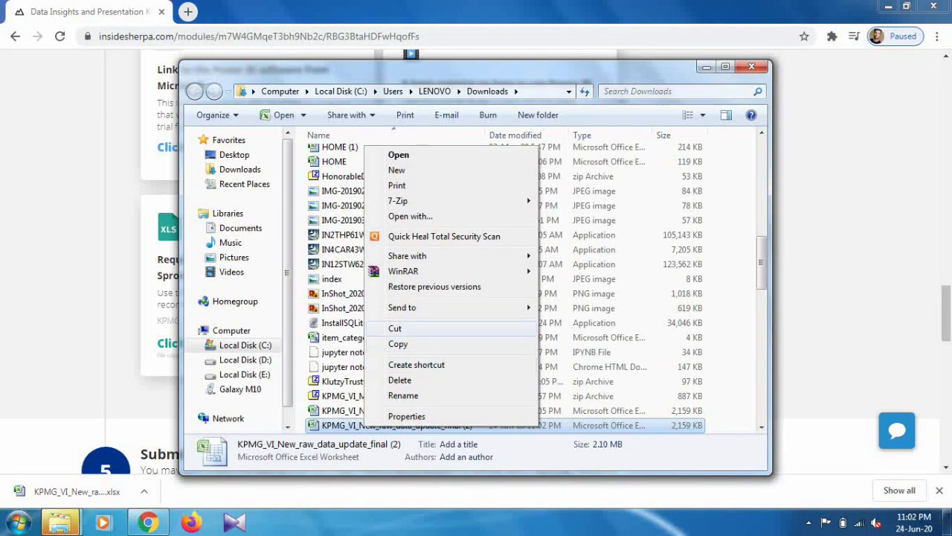
pyautogui.click(398, 344)
pyautogui.click(885, 7)
pyautogui.click(887, 7)
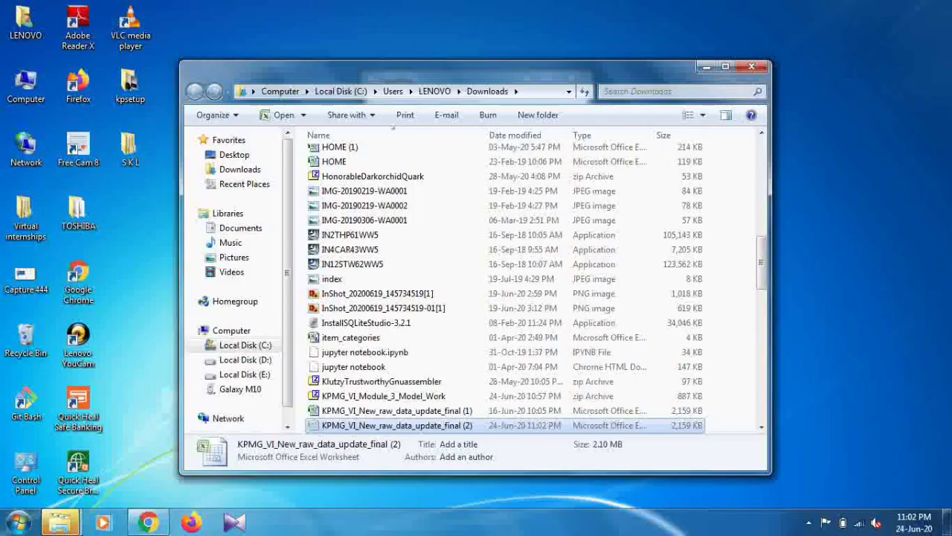
pyautogui.click(949, 61)
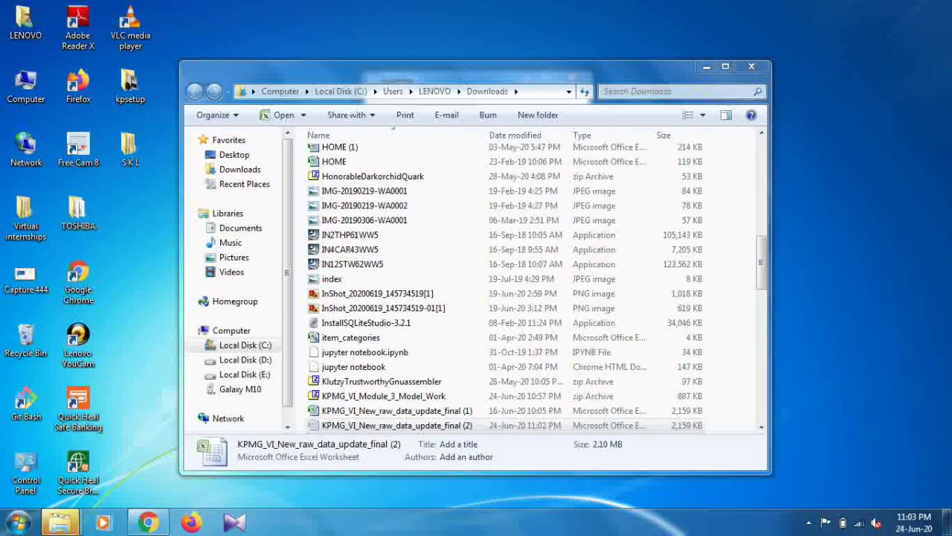
pyautogui.rightClick(949, 61)
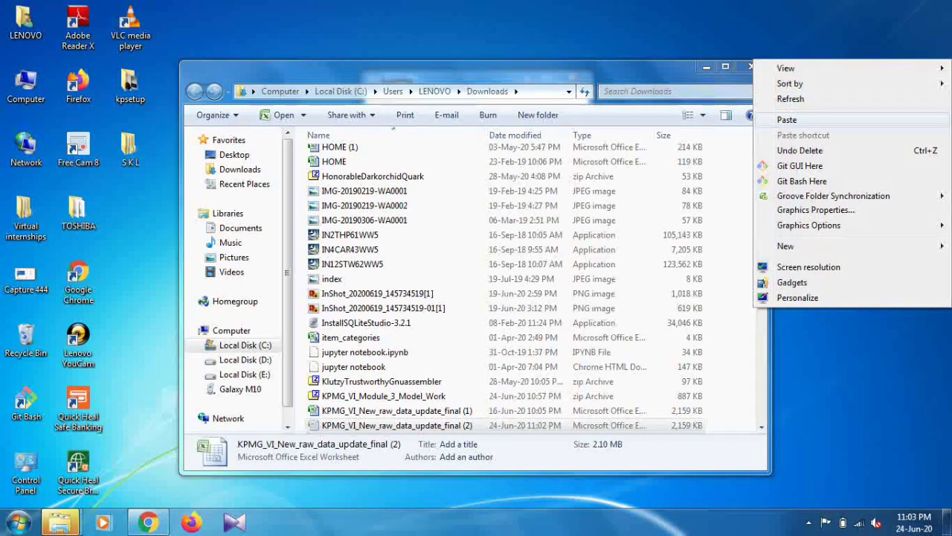
pyautogui.click(787, 120)
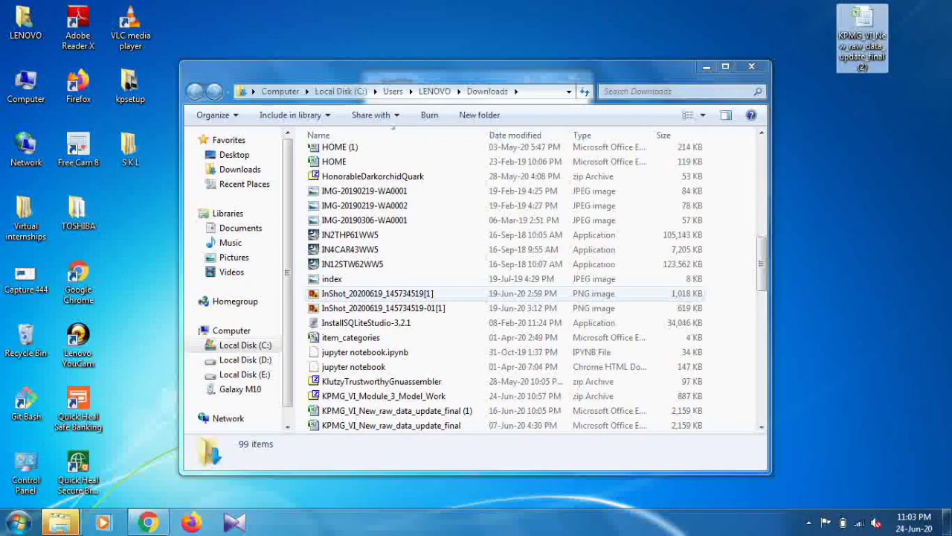
# Open the KPMG_VI_New_raw_data_update_final (2) workbook from the desktop in Excel, maximize its window and view the Title Sheet
pyautogui.click(148, 523)
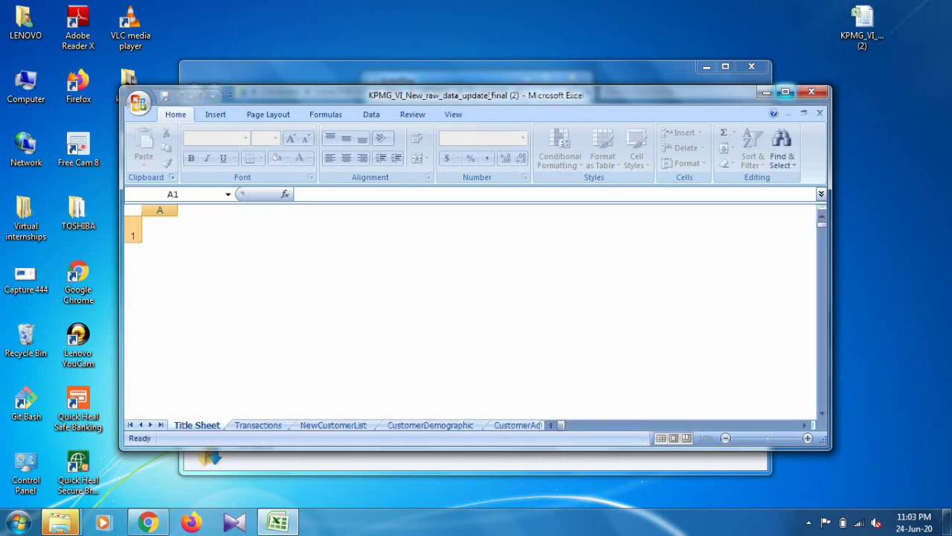
pyautogui.click(786, 91)
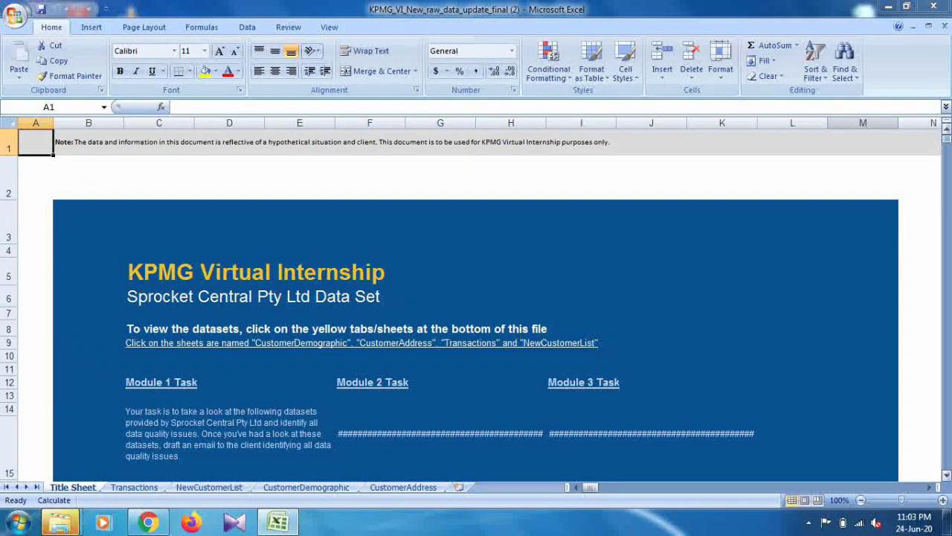
pyautogui.moveTo(946, 135)
pyautogui.mouseDown()
pyautogui.moveTo(947, 158)
pyautogui.moveTo(946, 138)
pyautogui.mouseUp()
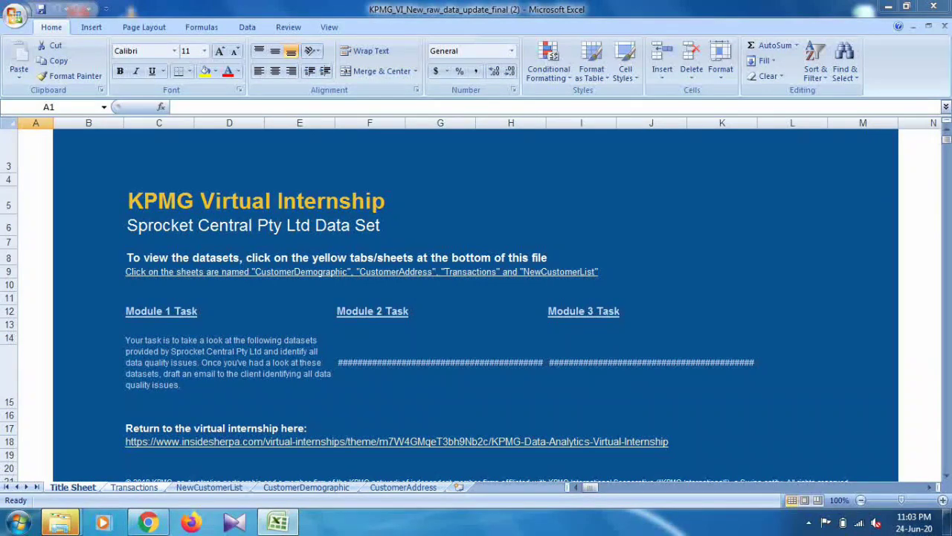
# Add the column header "transaction month" in cell N2 of the Transactions sheet
pyautogui.click(134, 487)
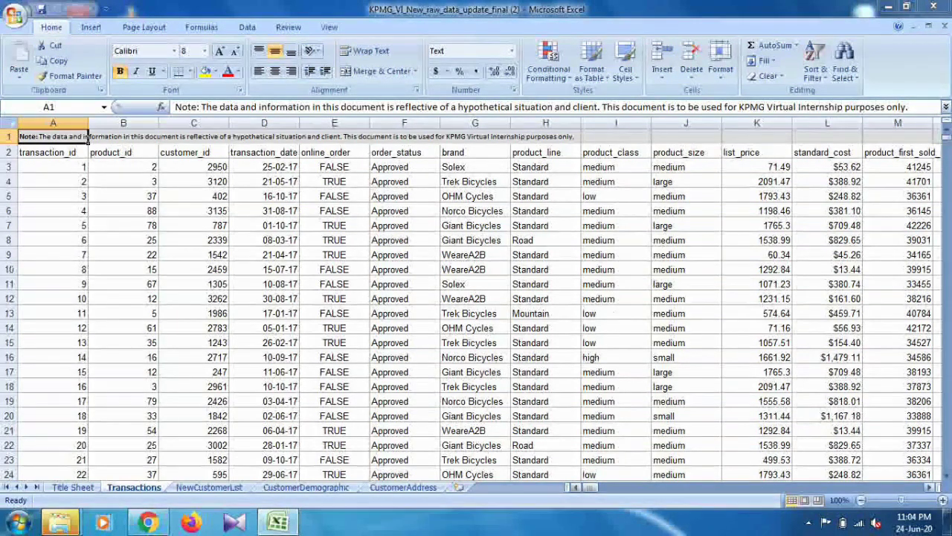
pyautogui.moveTo(588, 486)
pyautogui.mouseDown()
pyautogui.moveTo(655, 487)
pyautogui.moveTo(595, 486)
pyautogui.mouseUp()
pyautogui.click(686, 152)
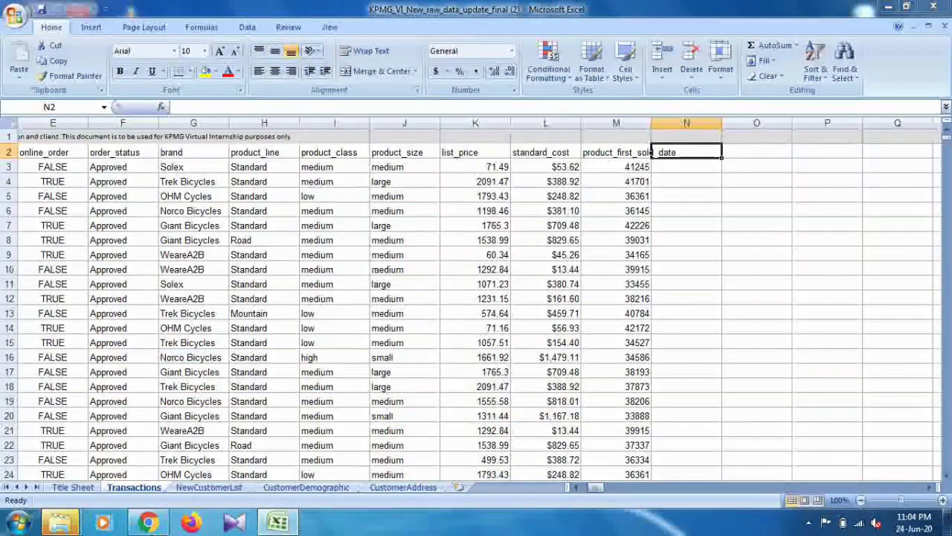
pyautogui.write('tran')
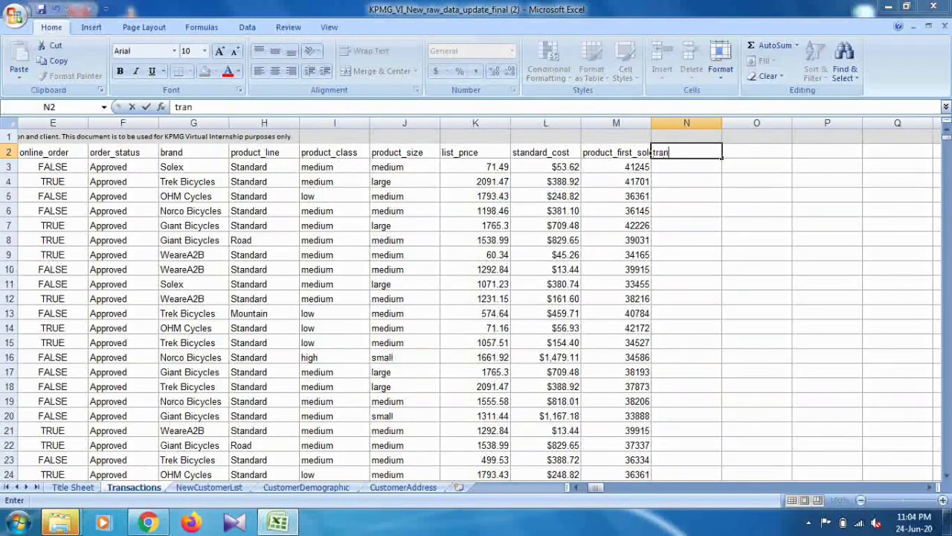
pyautogui.write('saction mo')
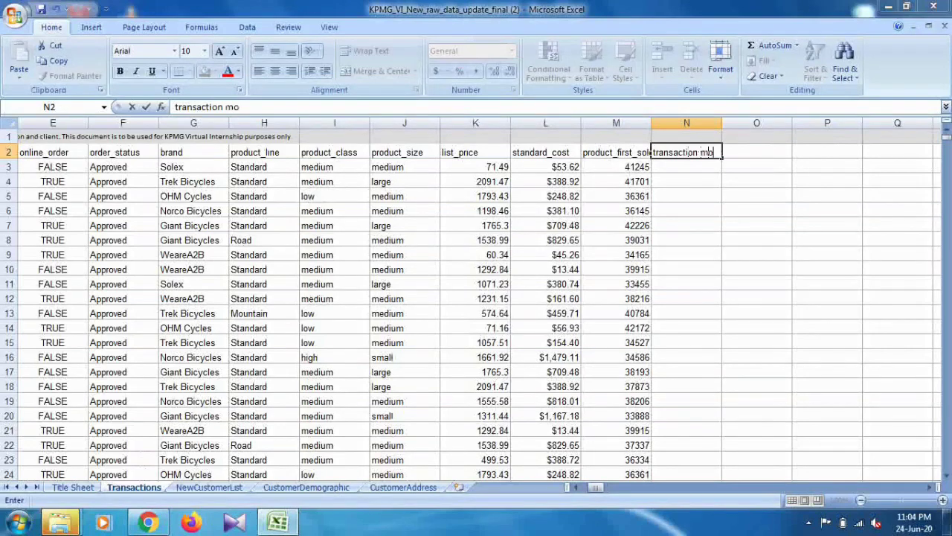
pyautogui.write('nth')
pyautogui.hotkey('ctrl', 'Return')
pyautogui.press('Return')
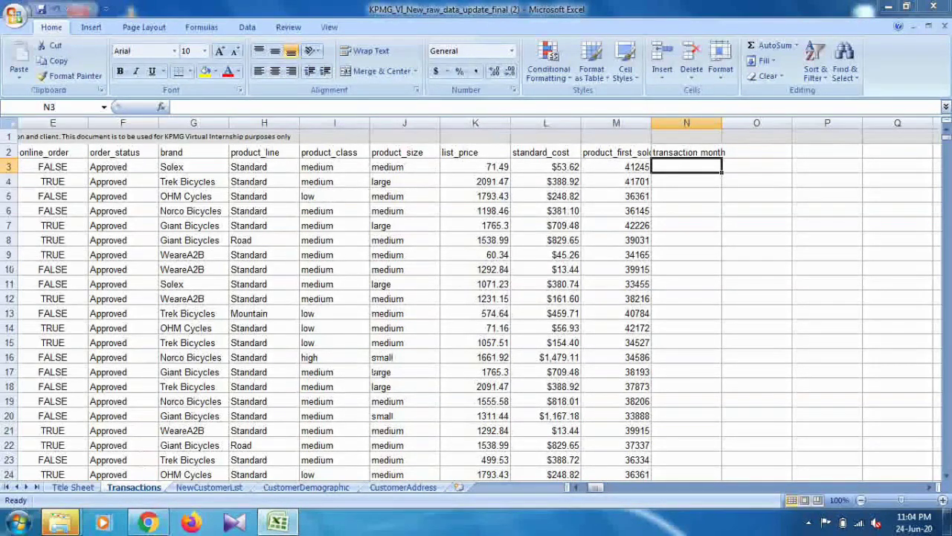
# Enter the formula =TEXT(D3,"mmmm") in cell N3 to get the month name from the transaction date
pyautogui.write('=')
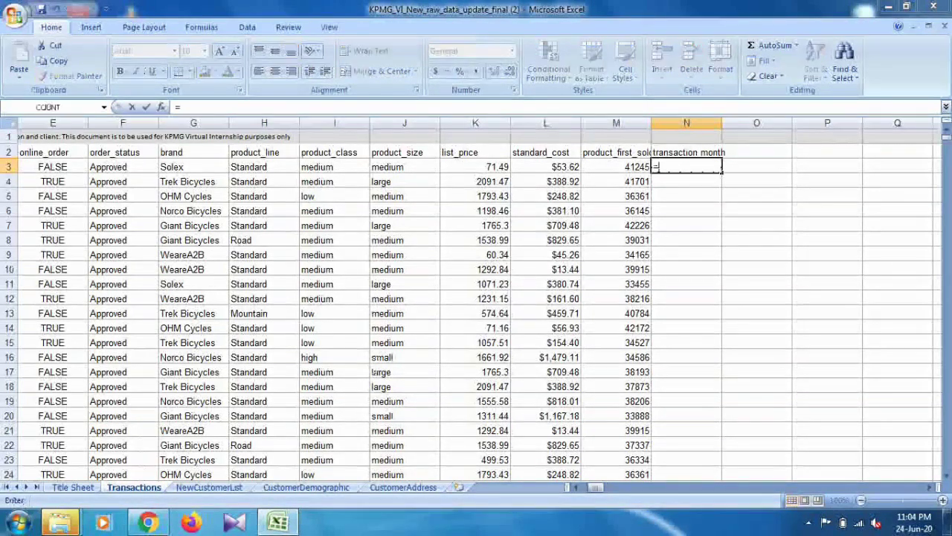
pyautogui.write('Text()')
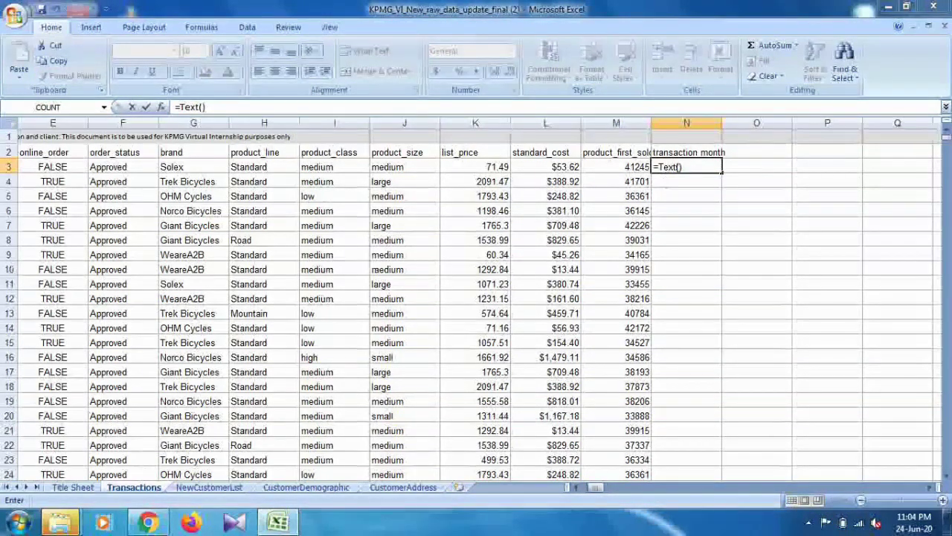
pyautogui.click(680, 167)
pyautogui.press('BackSpace')
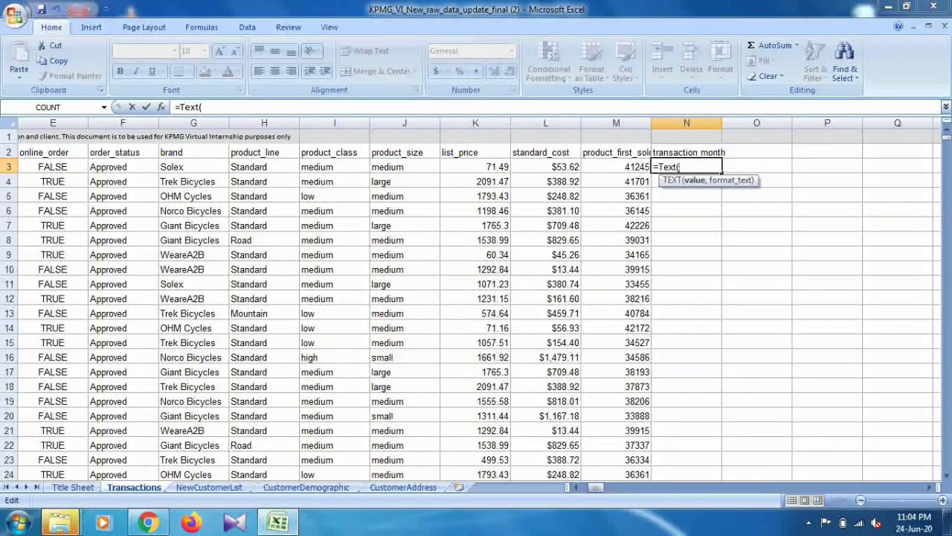
pyautogui.hscroll(-4, 476, 298)
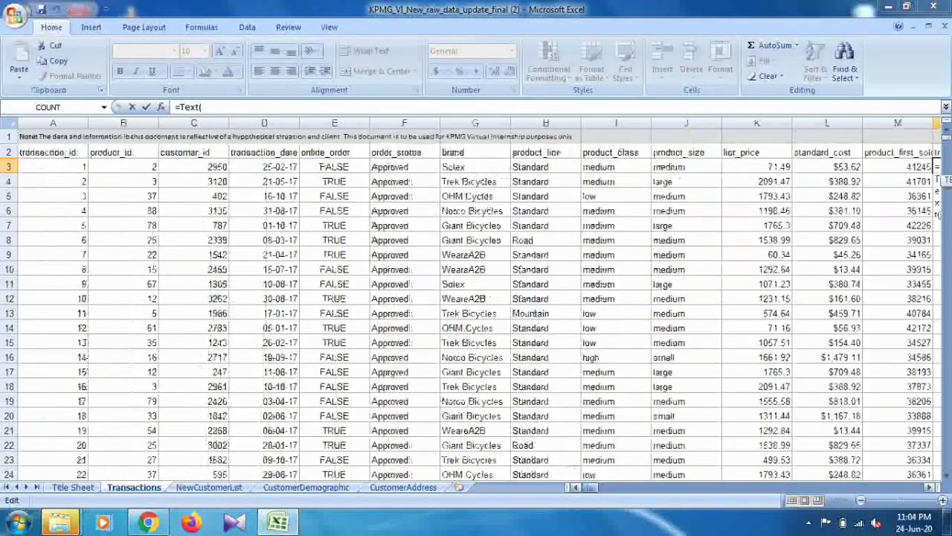
pyautogui.click(264, 167)
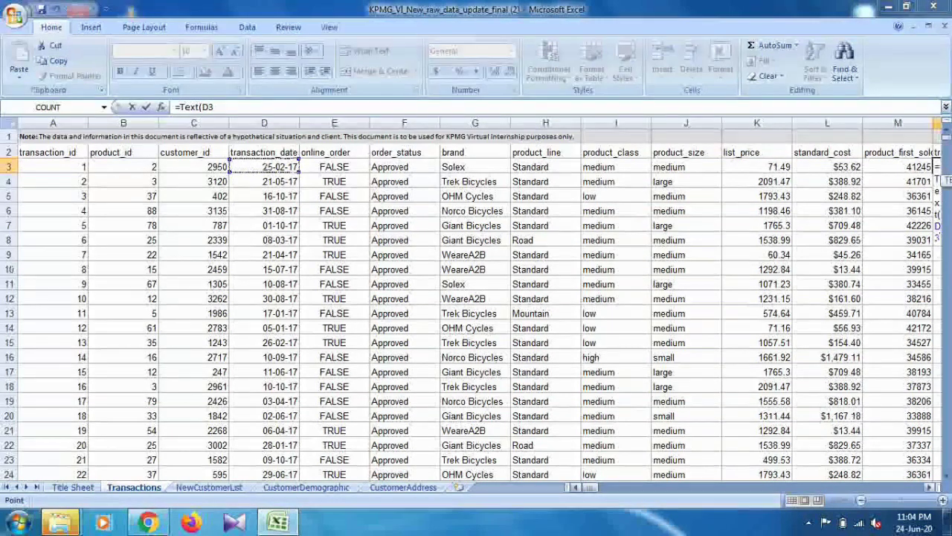
pyautogui.moveTo(590, 486); pyautogui.dragTo(600, 486)
pyautogui.press('F2')
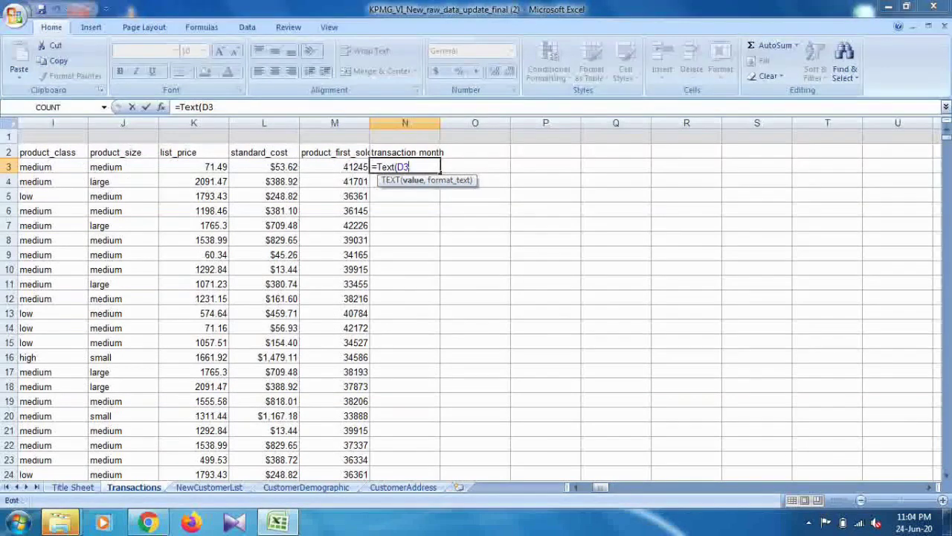
pyautogui.write(',')
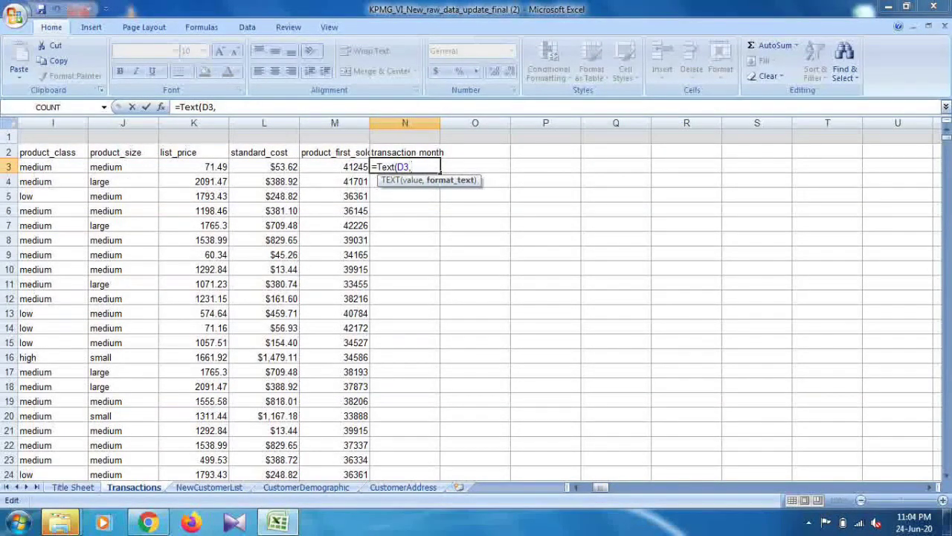
pyautogui.write('"mmmm"')
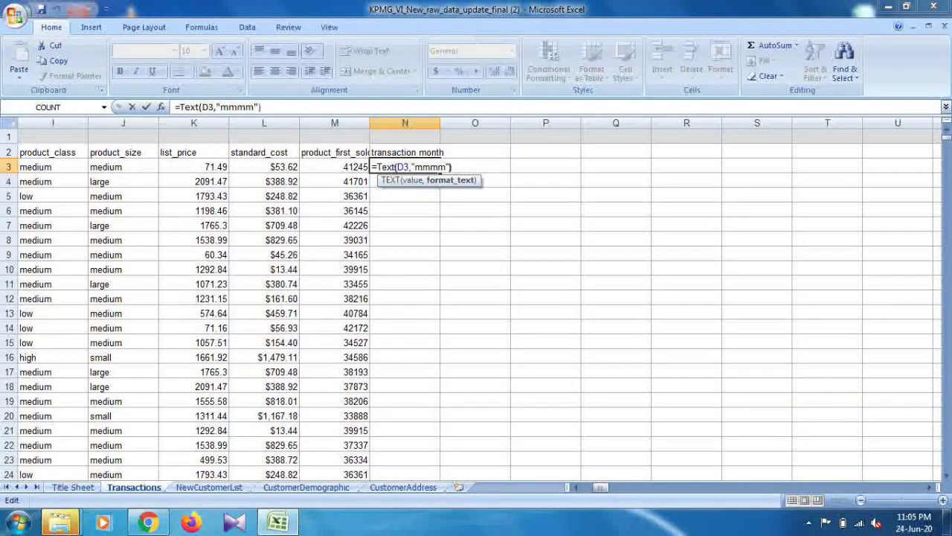
pyautogui.press('Return')
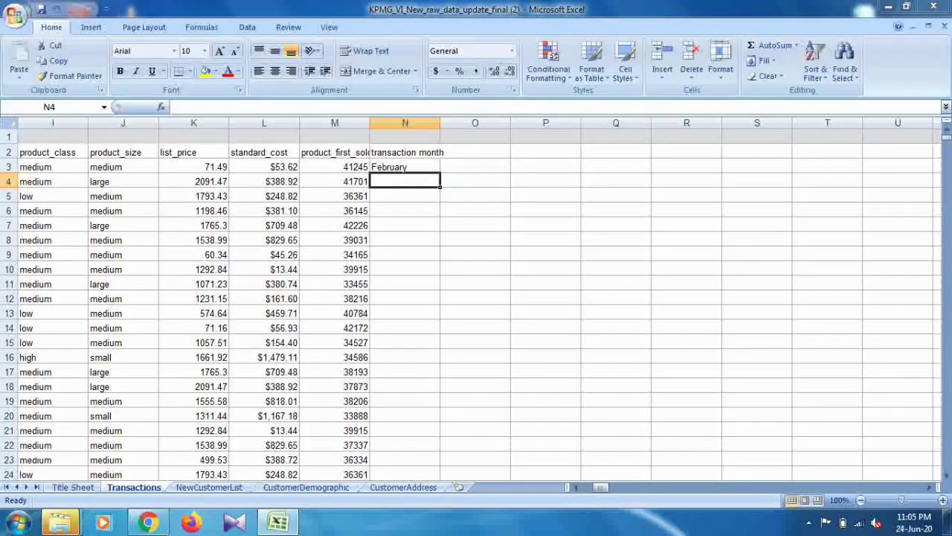
# Fill the transaction month formula from N3 down to the last data row, N20002
pyautogui.click(405, 166)
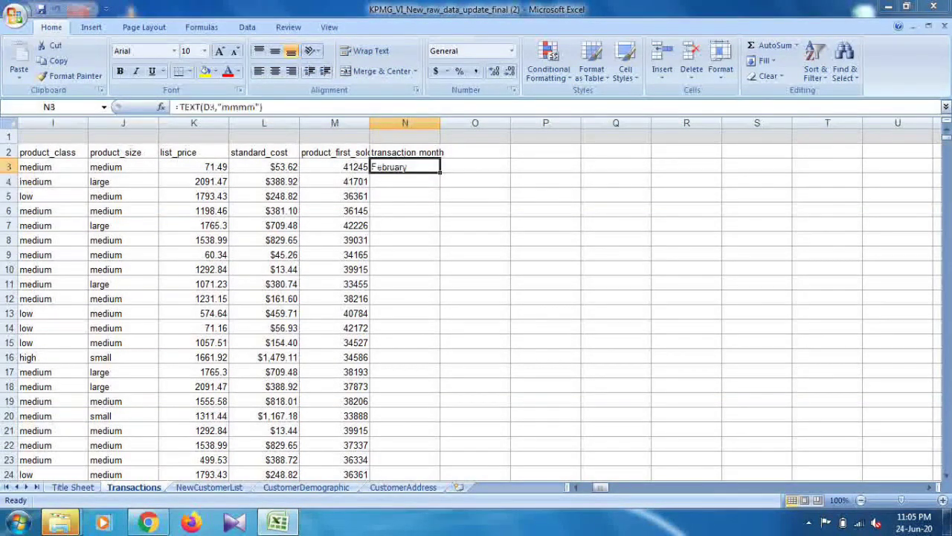
pyautogui.moveTo(440, 172); pyautogui.dragTo(440, 272)
pyautogui.moveTo(375, 266); pyautogui.dragTo(416, 392)
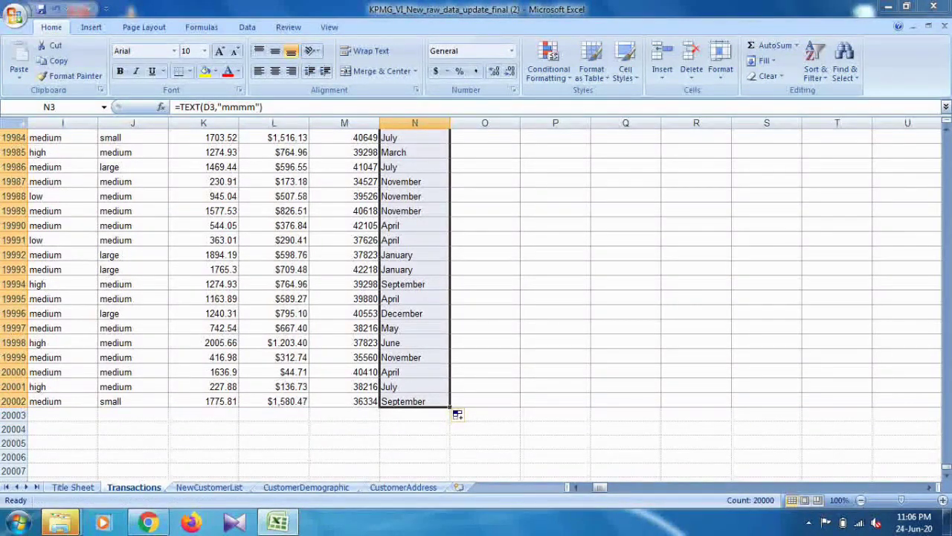
pyautogui.click(484, 442)
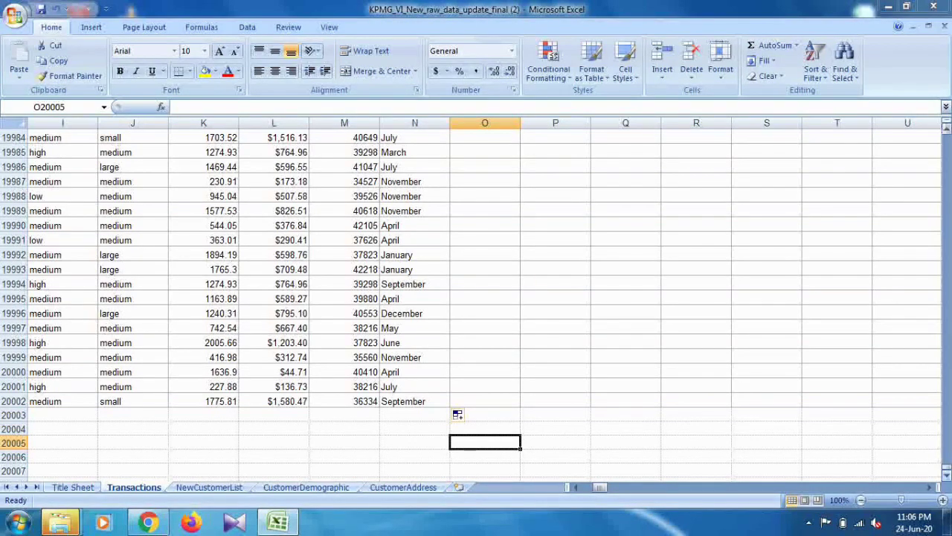
# Add the column header "profit" in cell O2, beside the transaction month header
pyautogui.moveTo(947, 461); pyautogui.dragTo(946, 134)
pyautogui.click(475, 152)
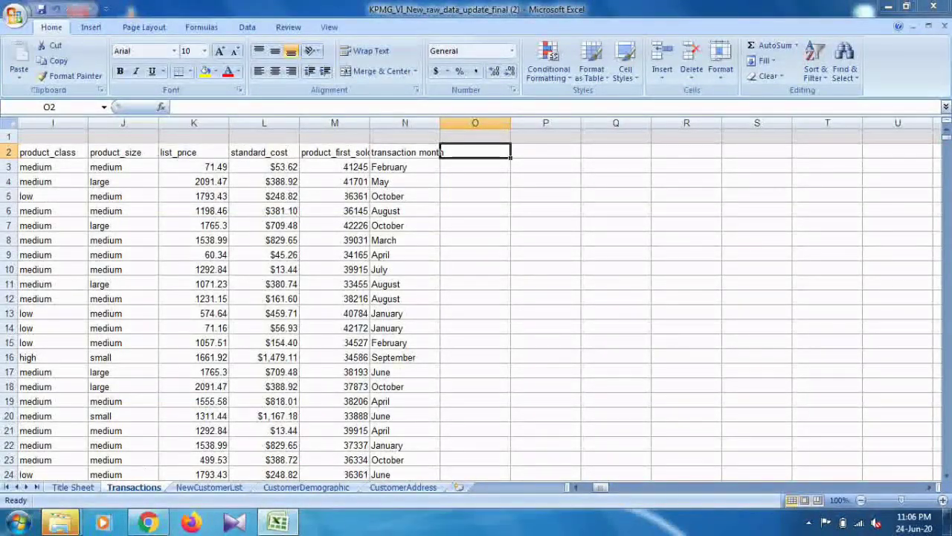
pyautogui.write('profit')
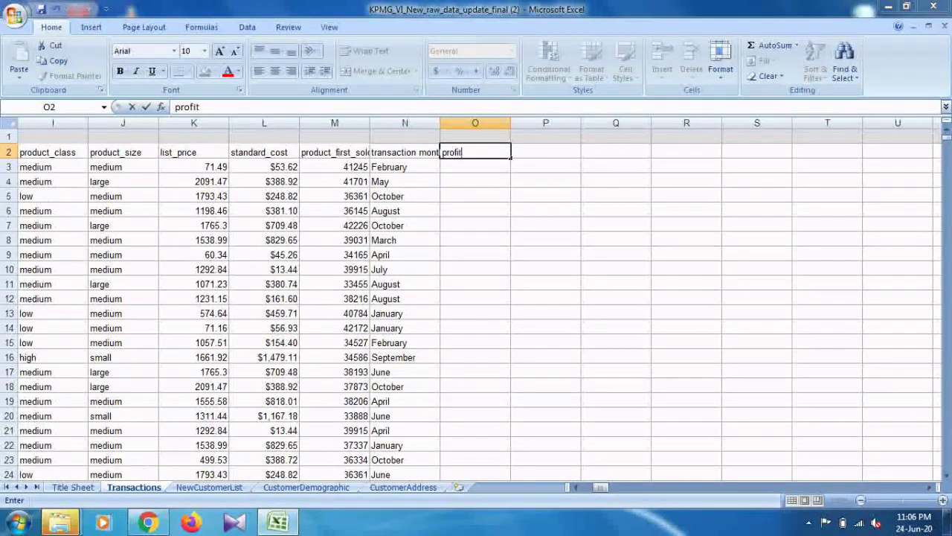
pyautogui.press('Return')
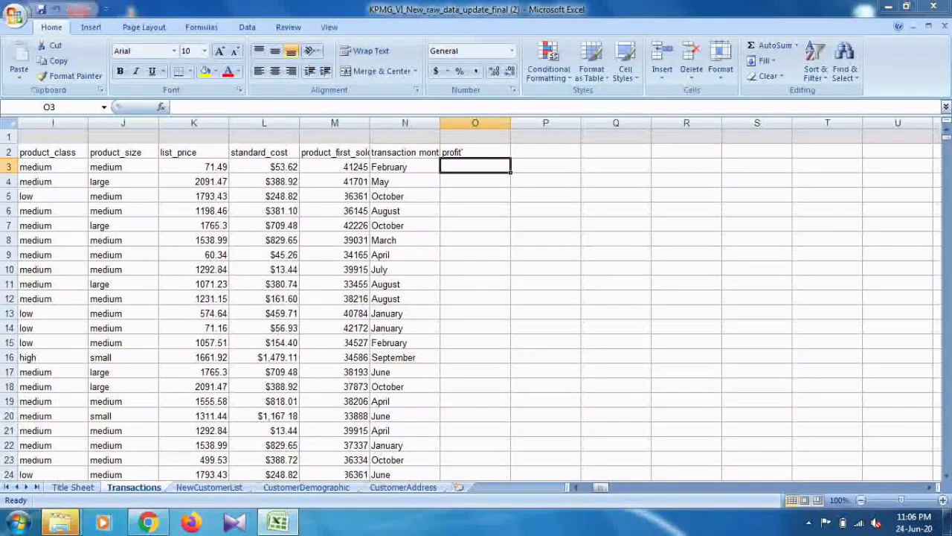
# Enter the formula =K3-L3 in cell O3 to calculate profit as list price minus standard cost
pyautogui.write('=')
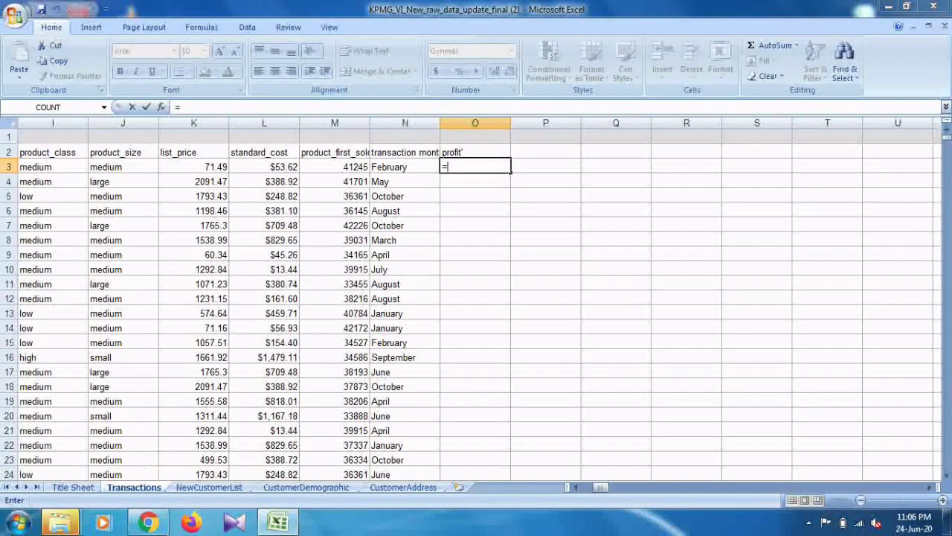
pyautogui.click(211, 167)
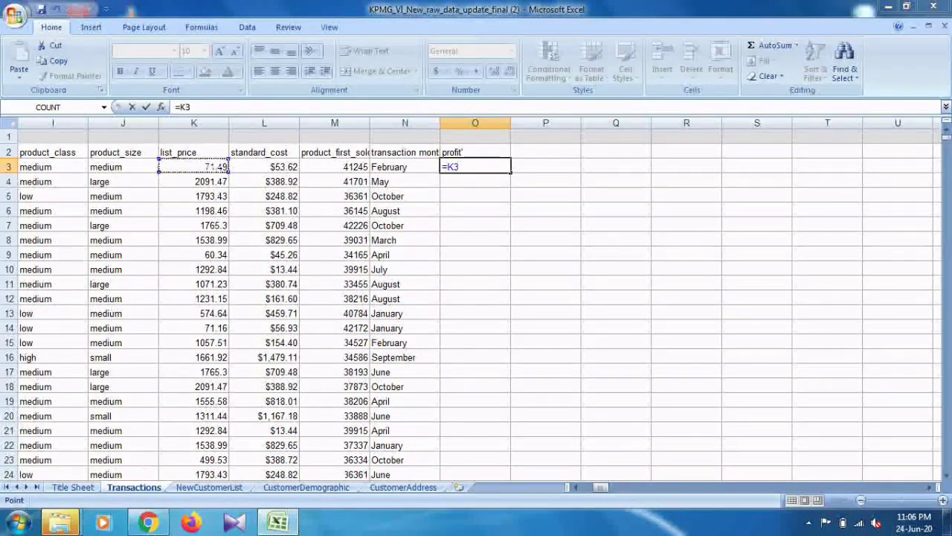
pyautogui.write('-')
pyautogui.click(245, 165)
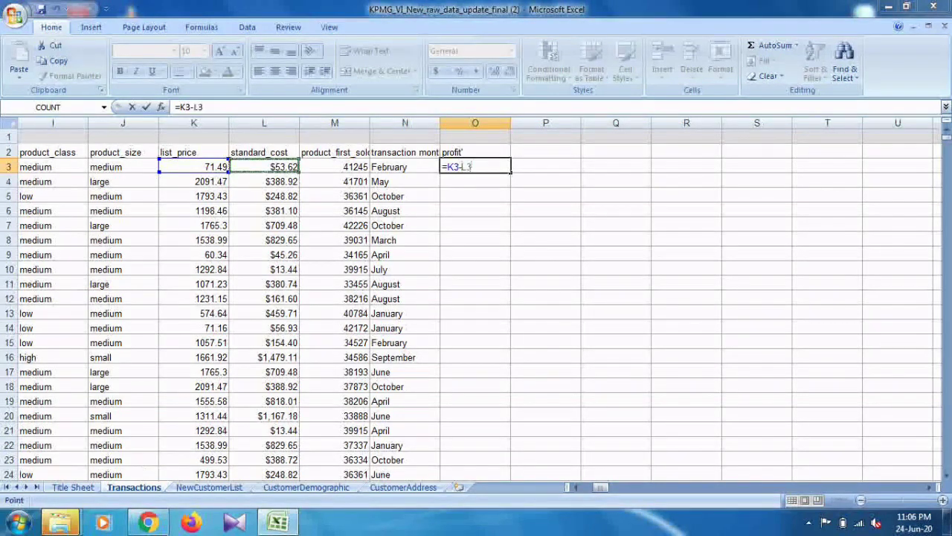
pyautogui.press('Return')
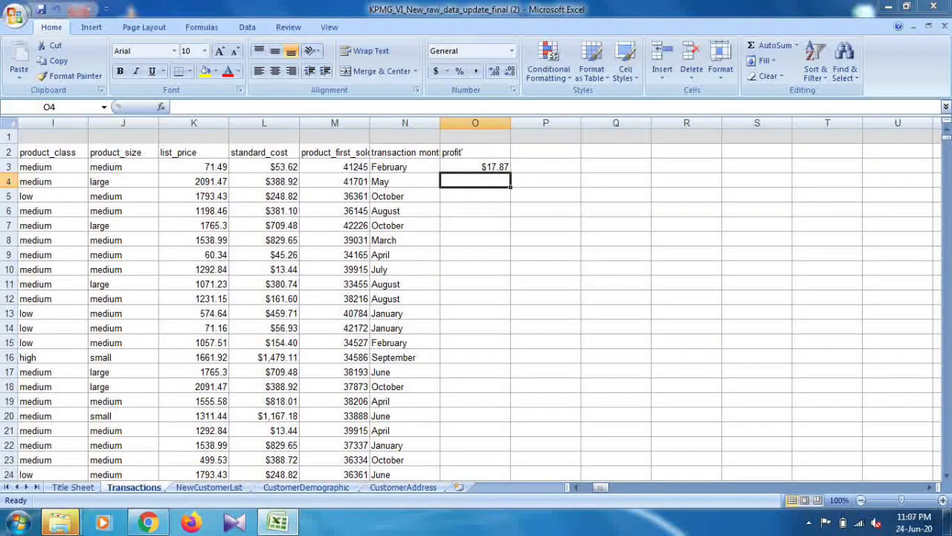
# Fill the profit formula from O3 down to the last data row, O20002
pyautogui.click(474, 167)
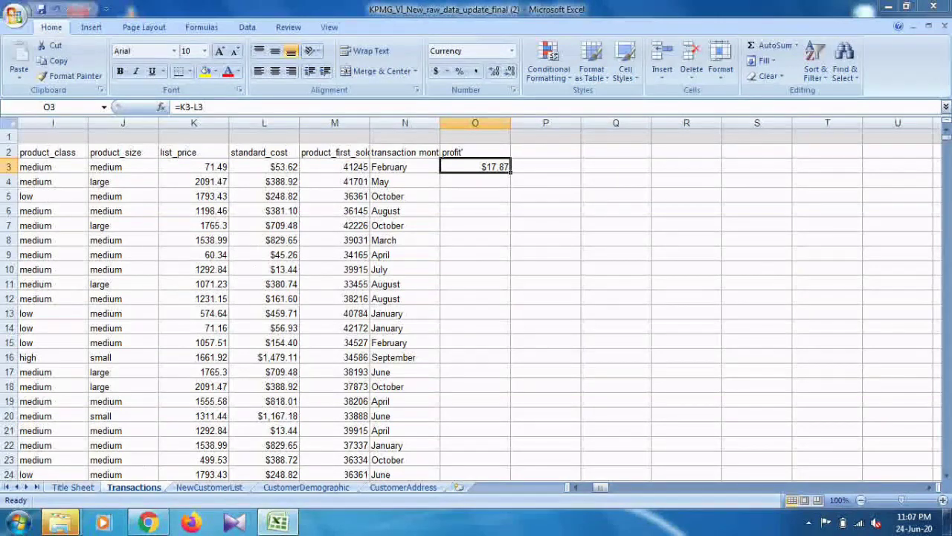
pyautogui.moveTo(510, 171); pyautogui.dragTo(491, 463)
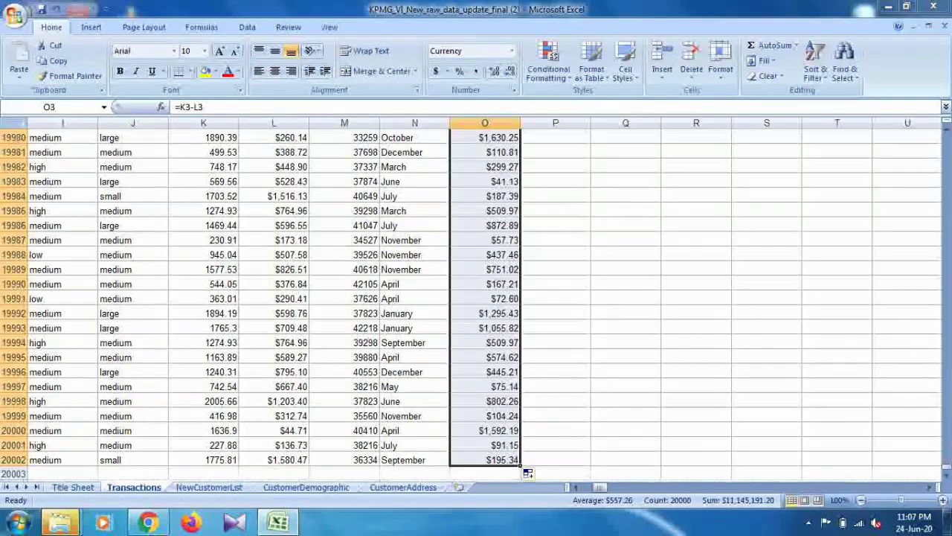
pyautogui.click(625, 371)
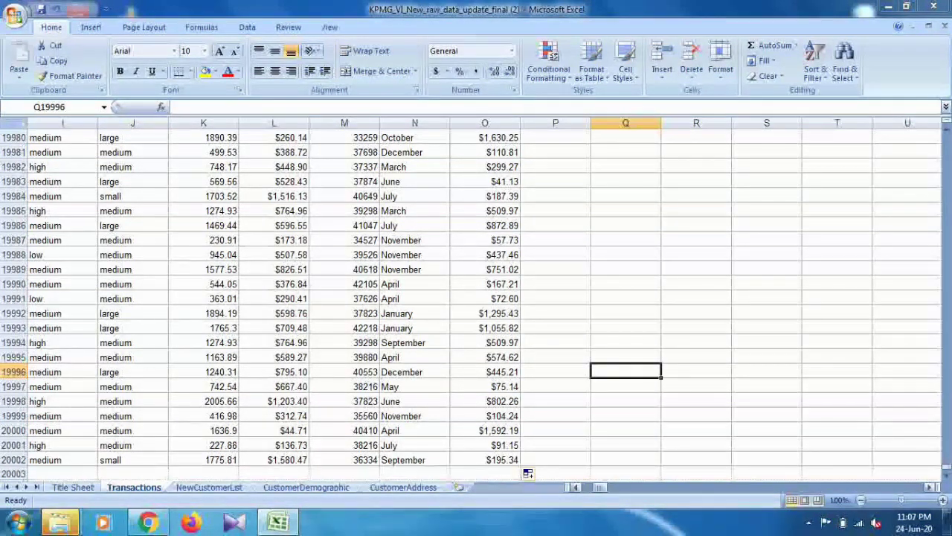
pyautogui.moveTo(598, 487); pyautogui.dragTo(601, 486)
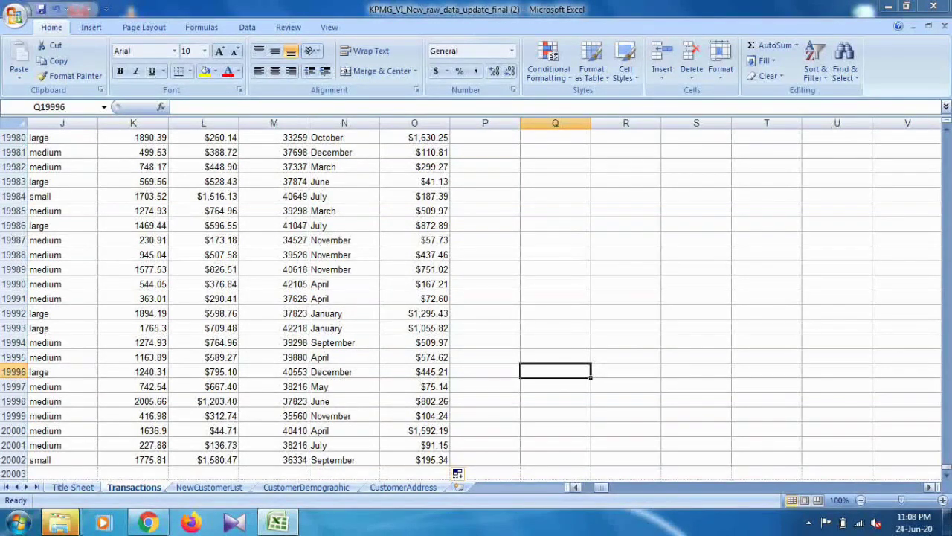
# Save the workbook, close Excel and dismiss the AutoPlay window for the connected device
pyautogui.hotkey('ctrl', 's')
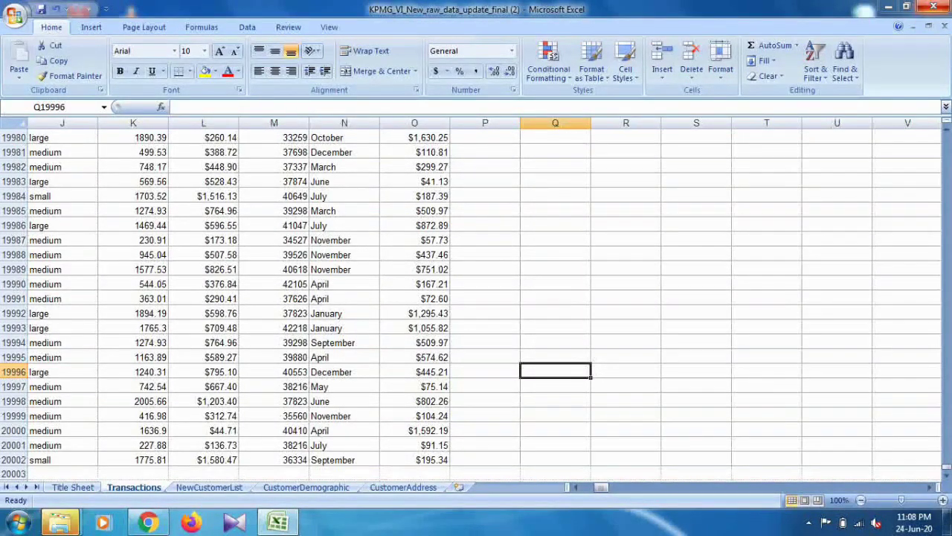
pyautogui.click(934, 6)
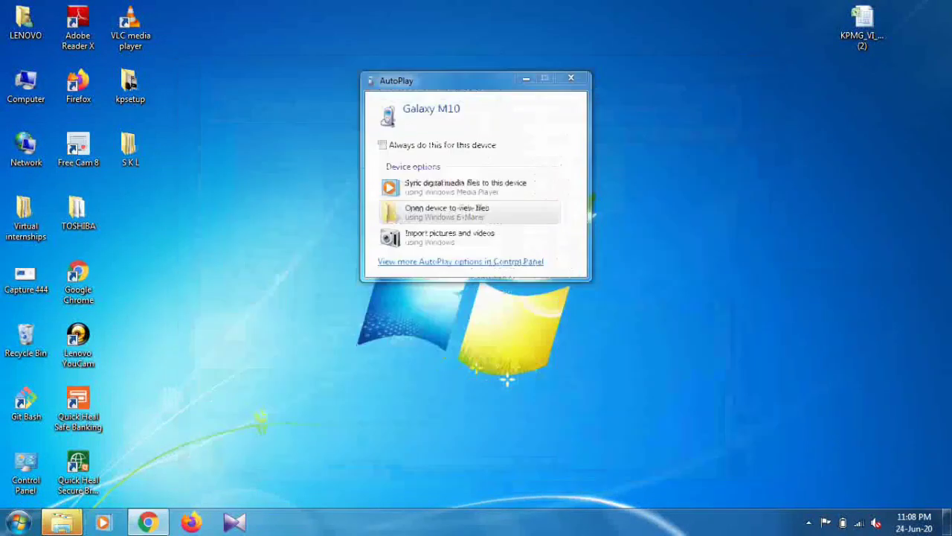
pyautogui.click(751, 67)
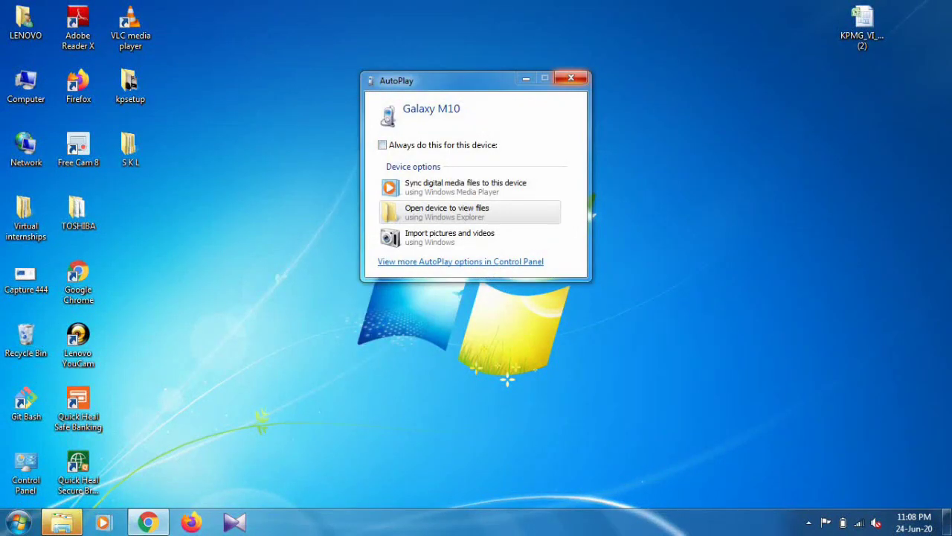
pyautogui.press('Escape')
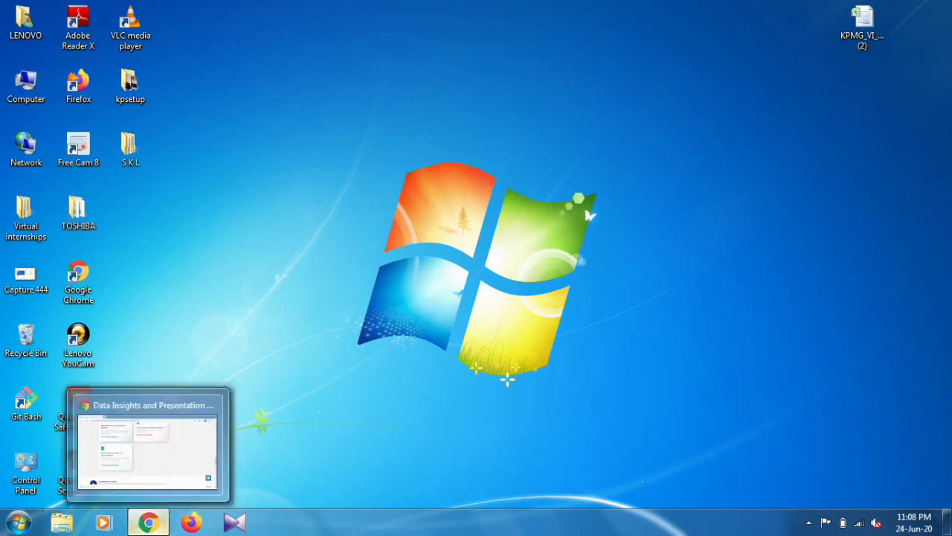
# Switch to Chrome and open the Tableau Software website from the module's resource cards
pyautogui.click(148, 522)
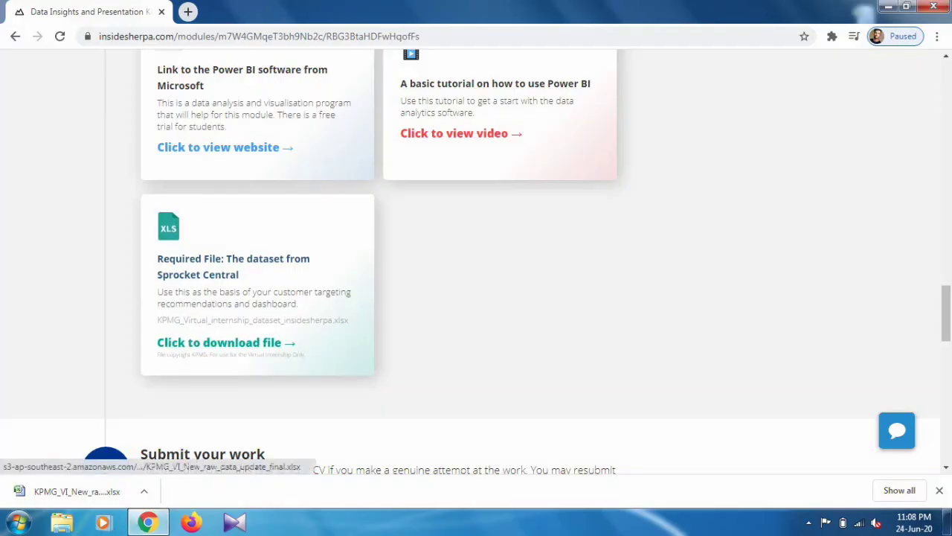
pyautogui.scroll(3, 476, 261)
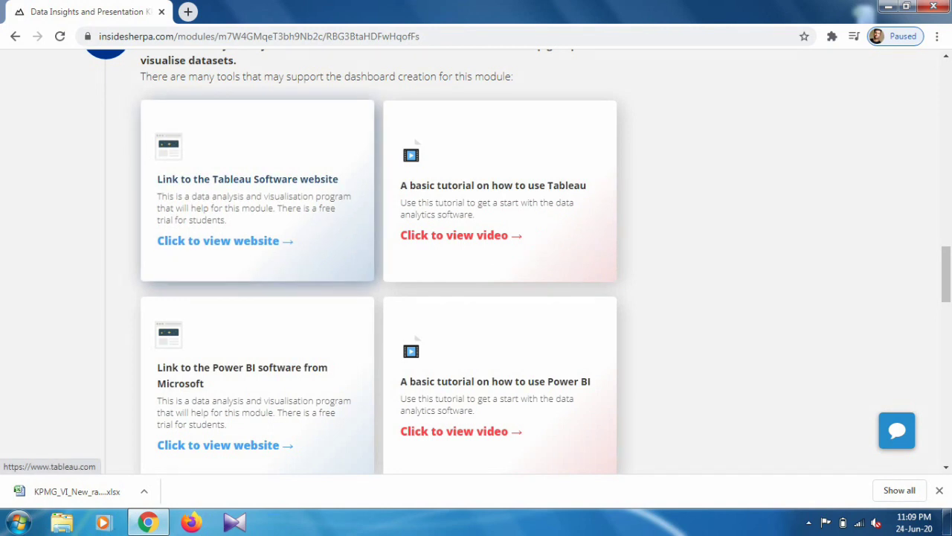
pyautogui.click(224, 240)
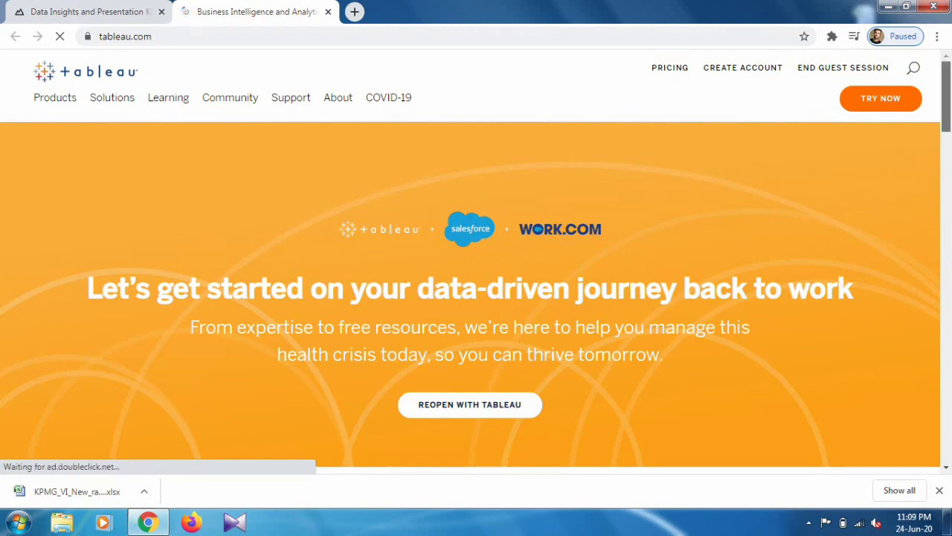
# Request a free trial of Tableau Online from the Tableau website's product trial page
pyautogui.scroll(-2, 471, 260)
pyautogui.scroll(-5, 470, 261)
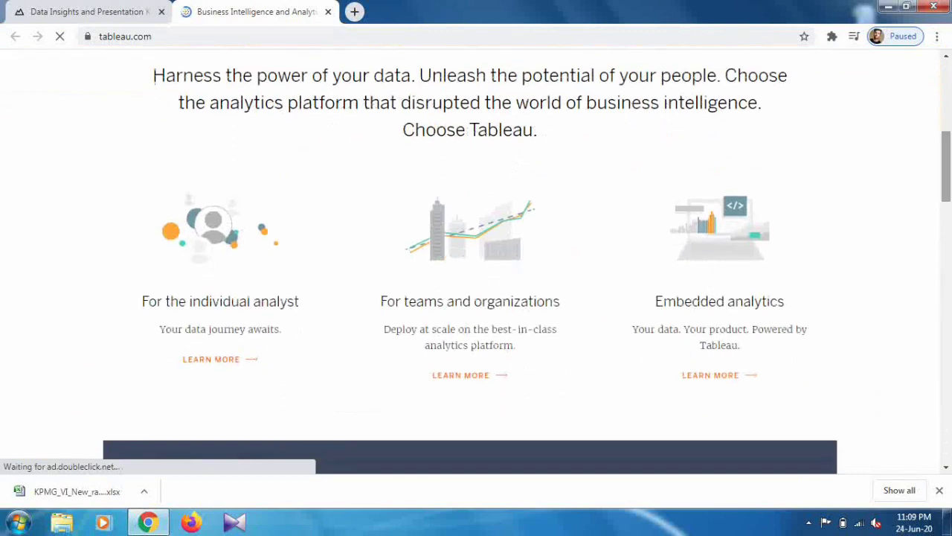
pyautogui.scroll(6, 470, 260)
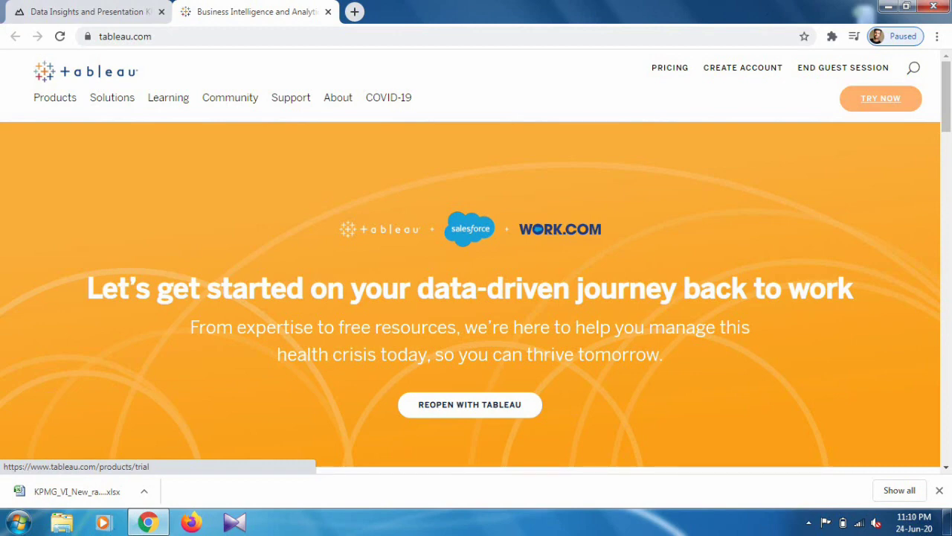
pyautogui.click(881, 99)
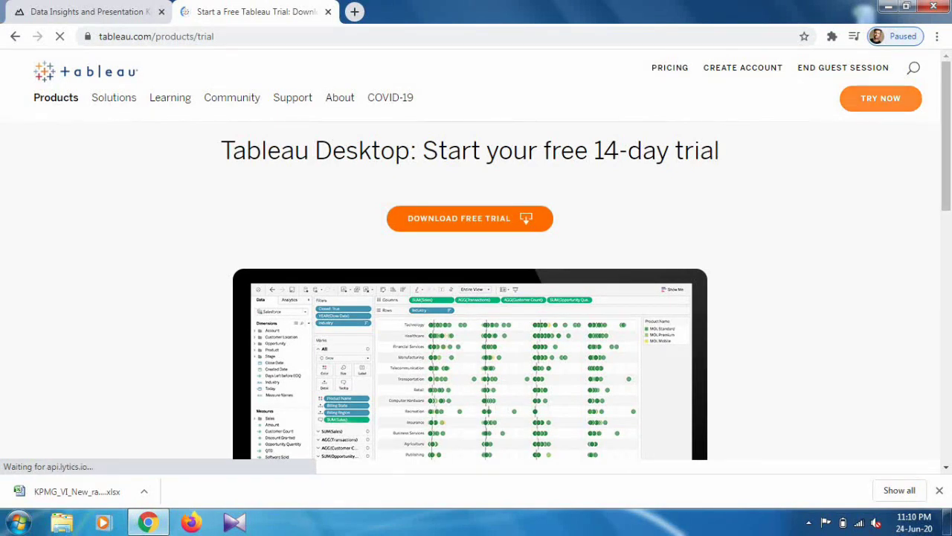
pyautogui.scroll(-3, 476, 261)
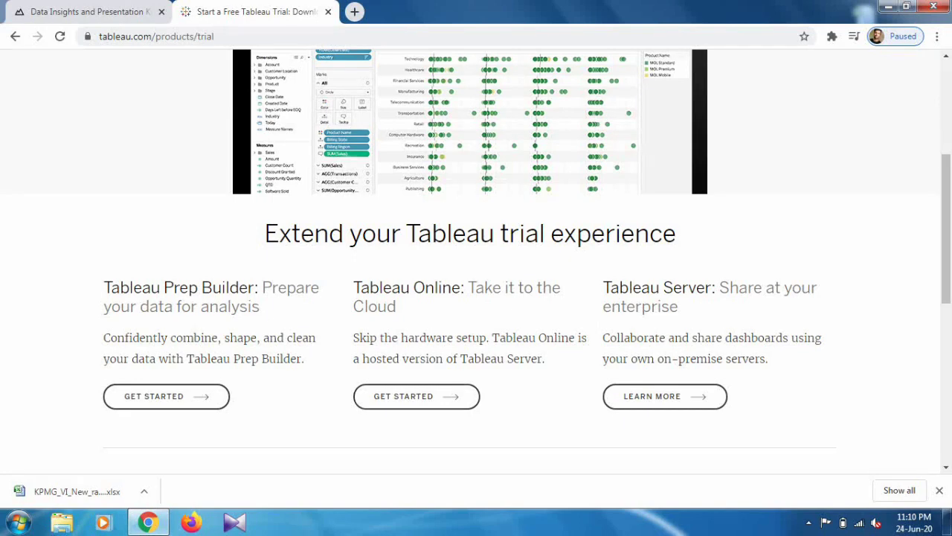
pyautogui.click(415, 396)
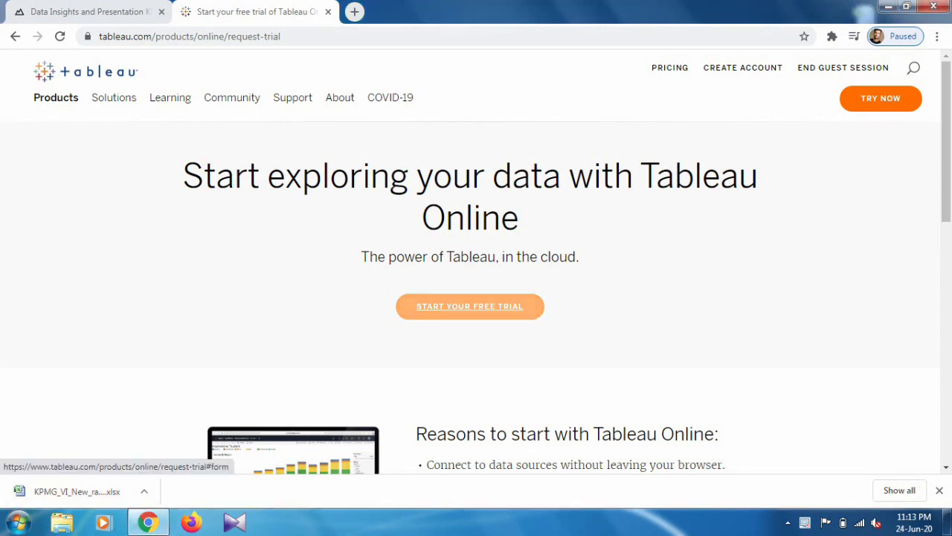
pyautogui.click(469, 306)
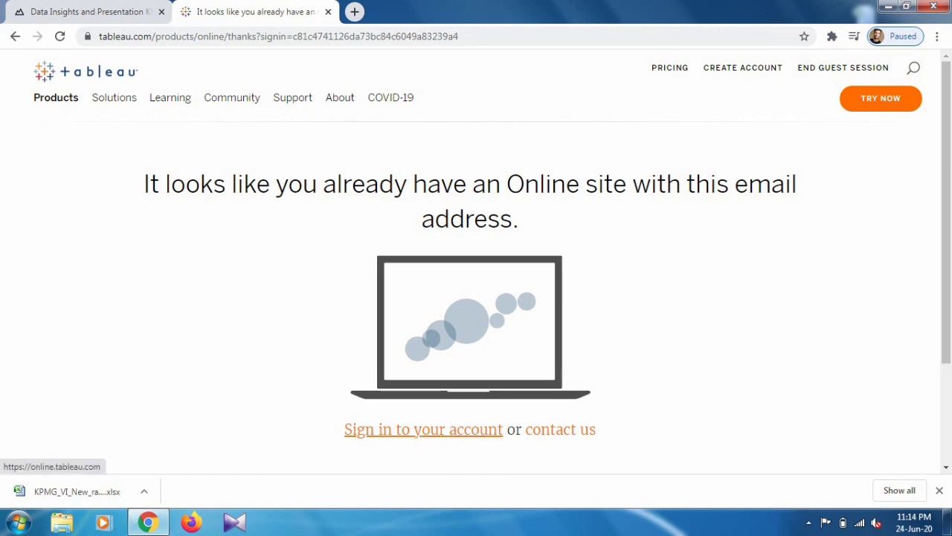
# Sign in to the existing Tableau Online account with the saved credentials and create a new workbook
pyautogui.click(423, 429)
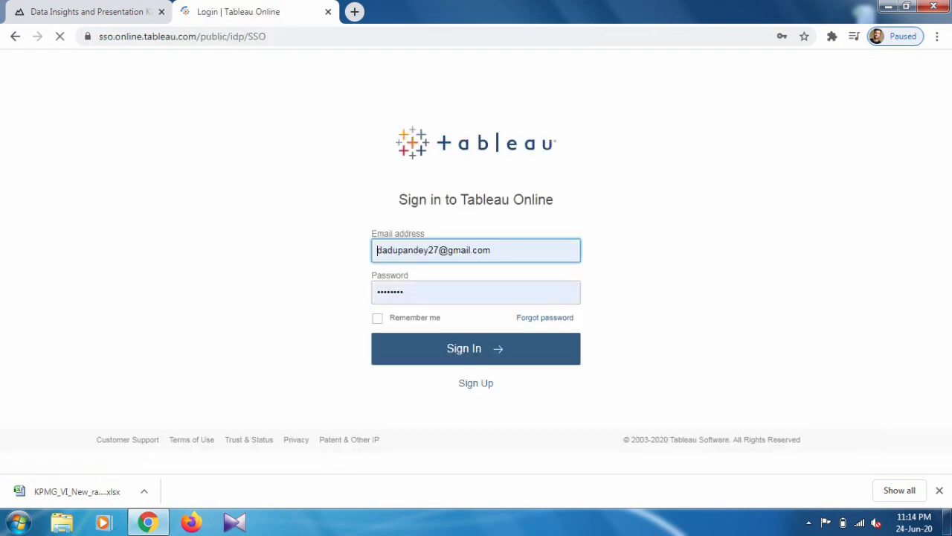
pyautogui.press('Return')
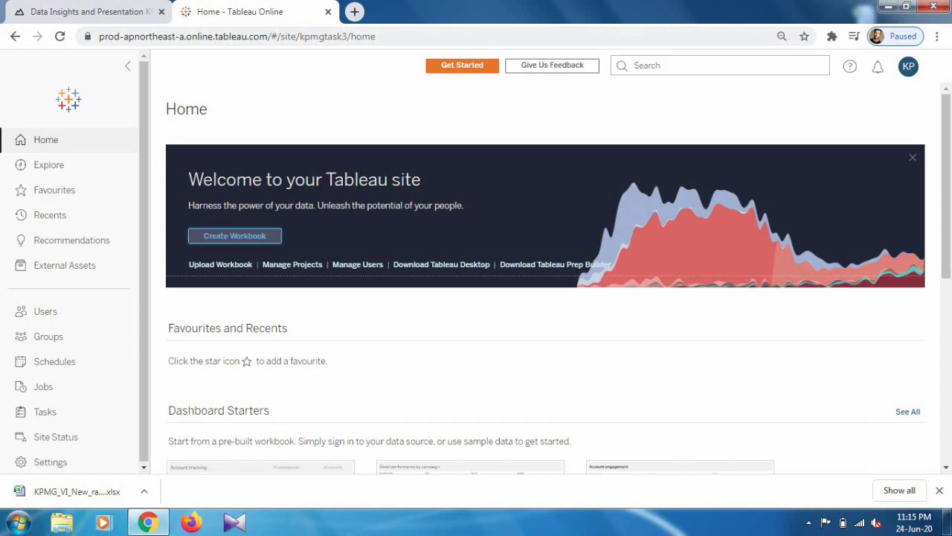
pyautogui.click(234, 235)
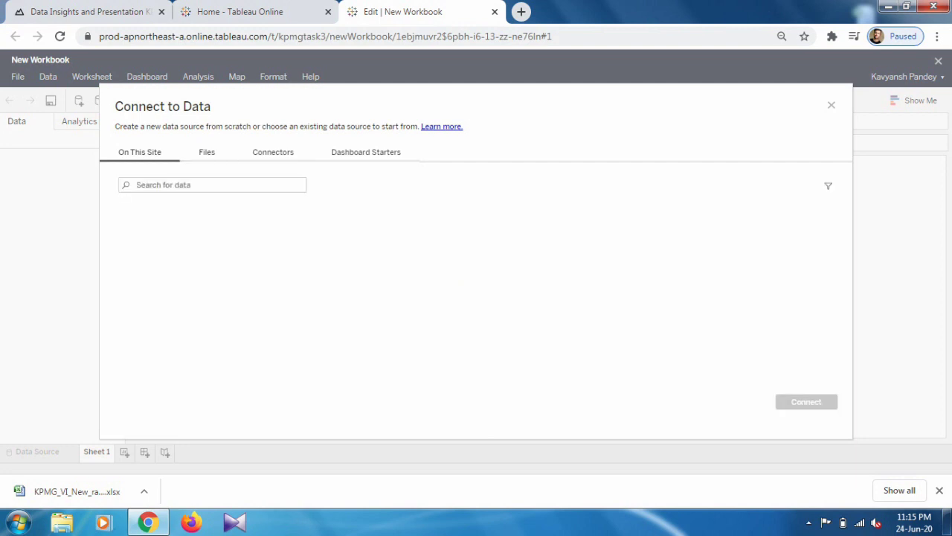
# Connect the new workbook to the Excel file KPMG_VI_New_raw_data_update_final (2), uploaded from the computer's Desktop folder
pyautogui.click(221, 155)
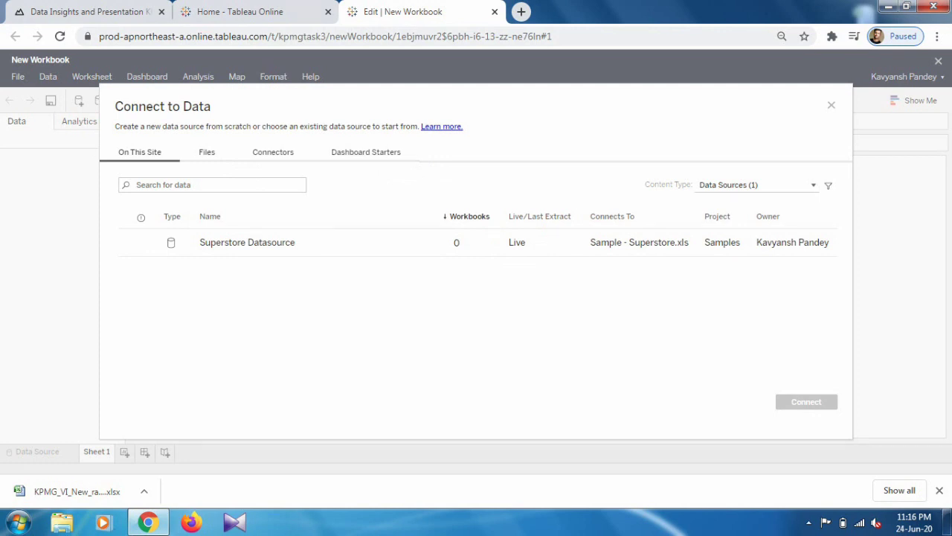
pyautogui.click(207, 153)
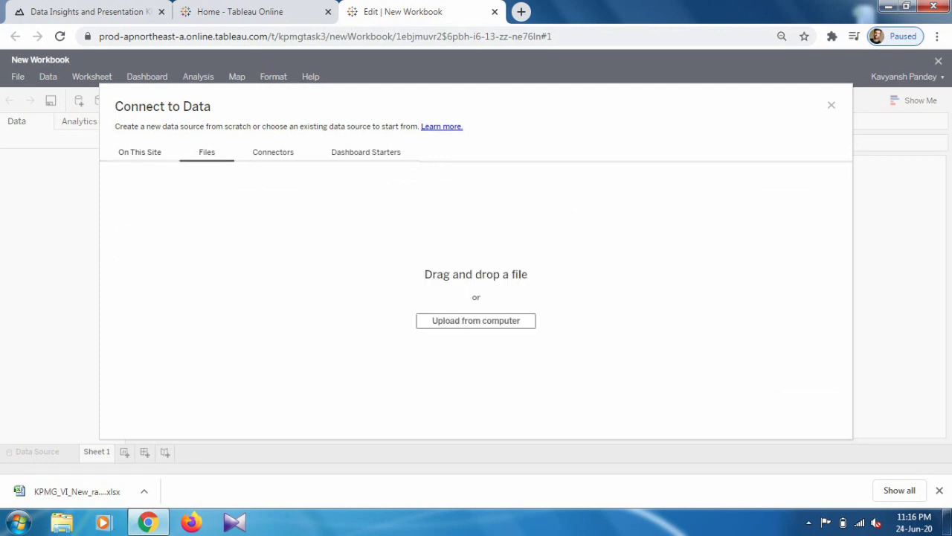
pyautogui.click(476, 321)
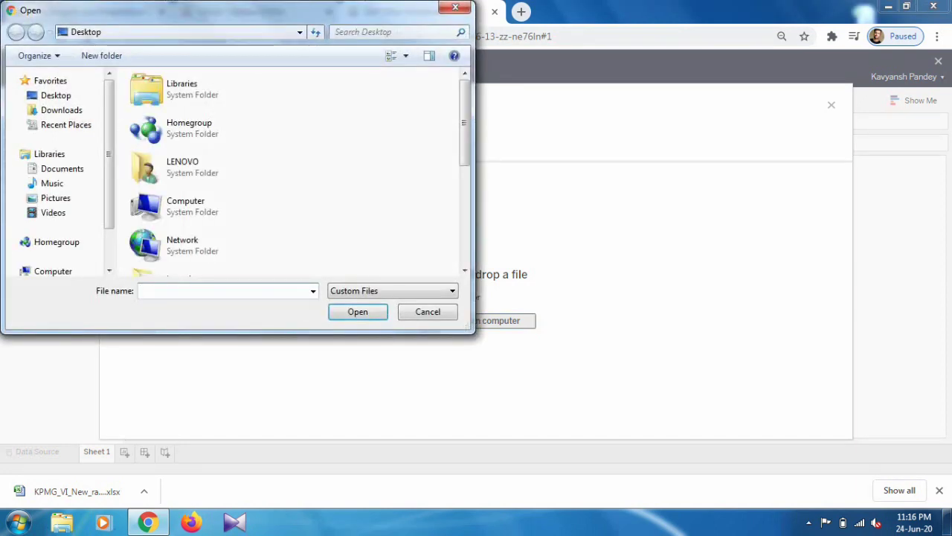
pyautogui.scroll(-10, 294, 171)
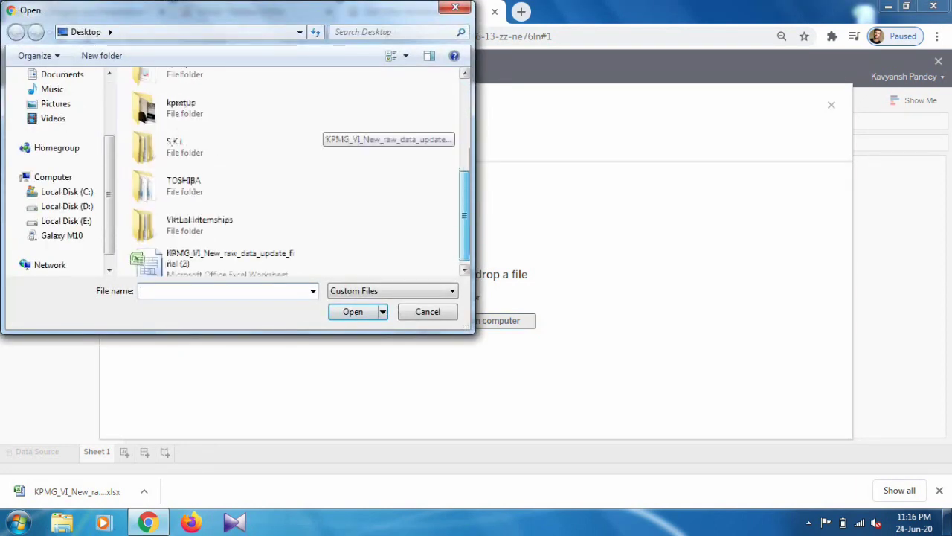
pyautogui.click(216, 257)
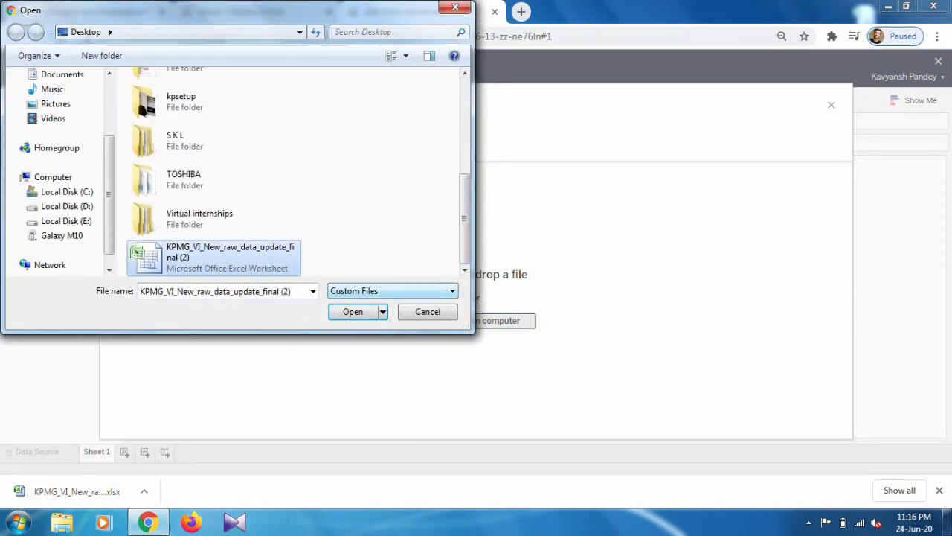
pyautogui.press('Return')
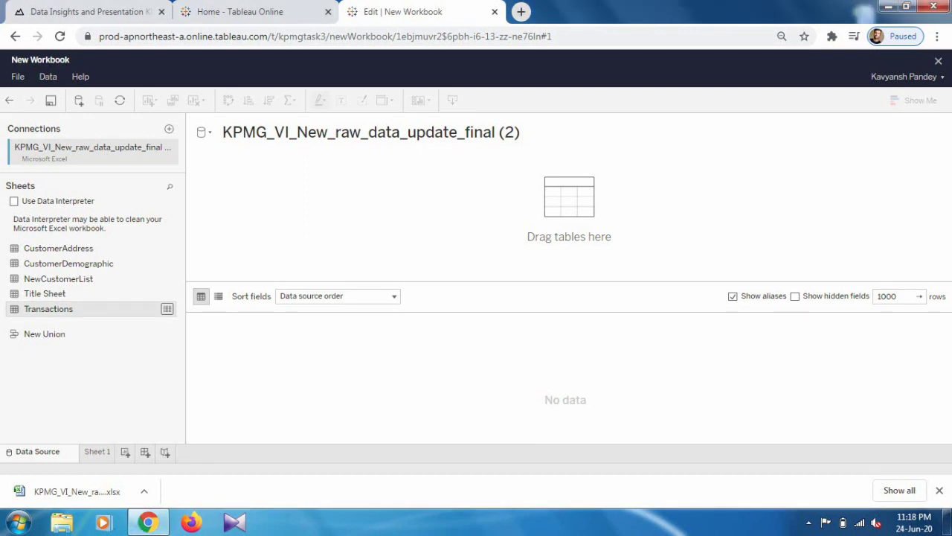
# Add the Transactions sheet to the data source and load its data preview
pyautogui.doubleClick(49, 309)
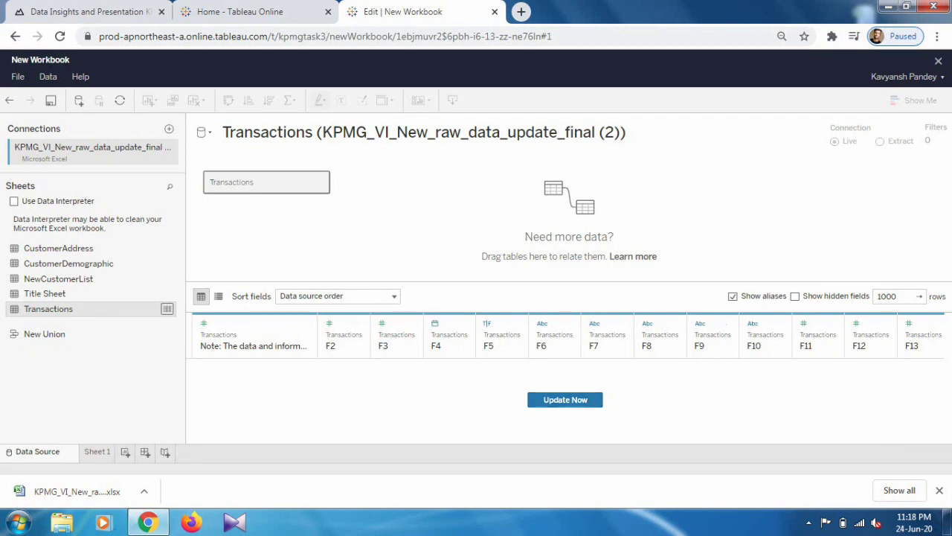
pyautogui.click(565, 399)
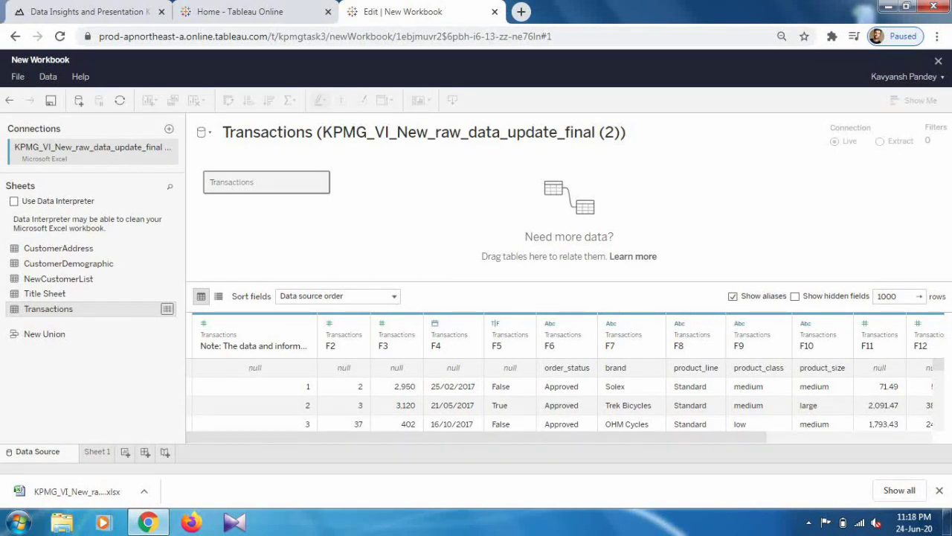
pyautogui.moveTo(452, 424); pyautogui.dragTo(402, 424)
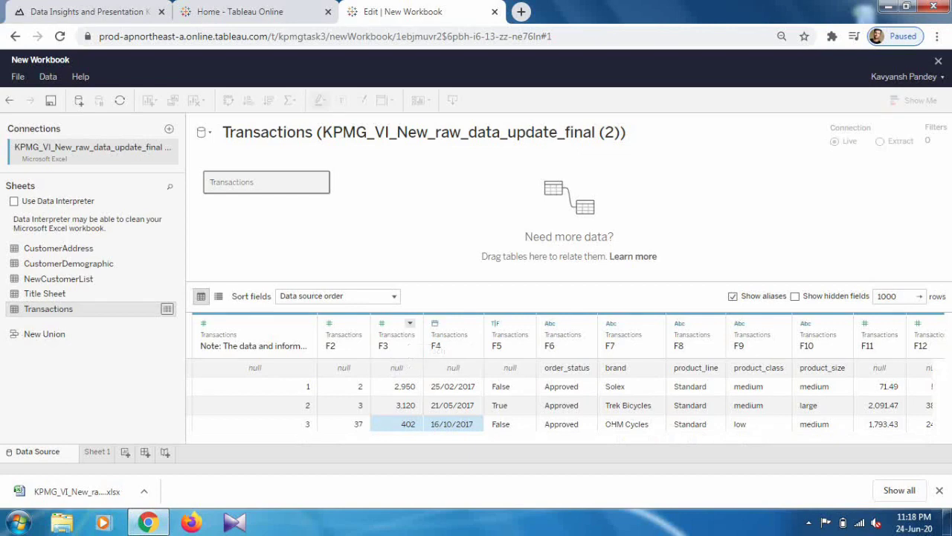
# Rename the Transactions field F3 to "customer id"
pyautogui.click(395, 342)
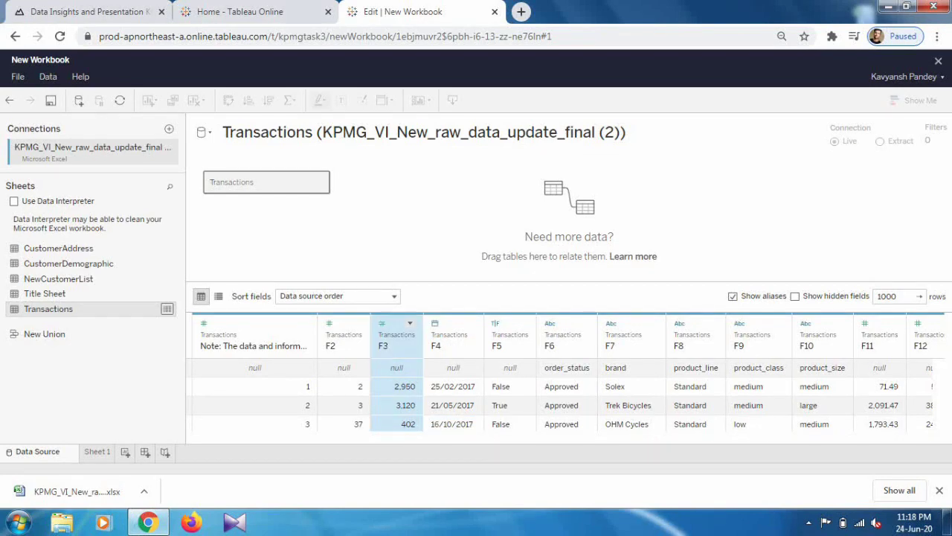
pyautogui.click(409, 323)
pyautogui.press('Escape')
pyautogui.click(409, 323)
pyautogui.click(440, 350)
pyautogui.write('cust')
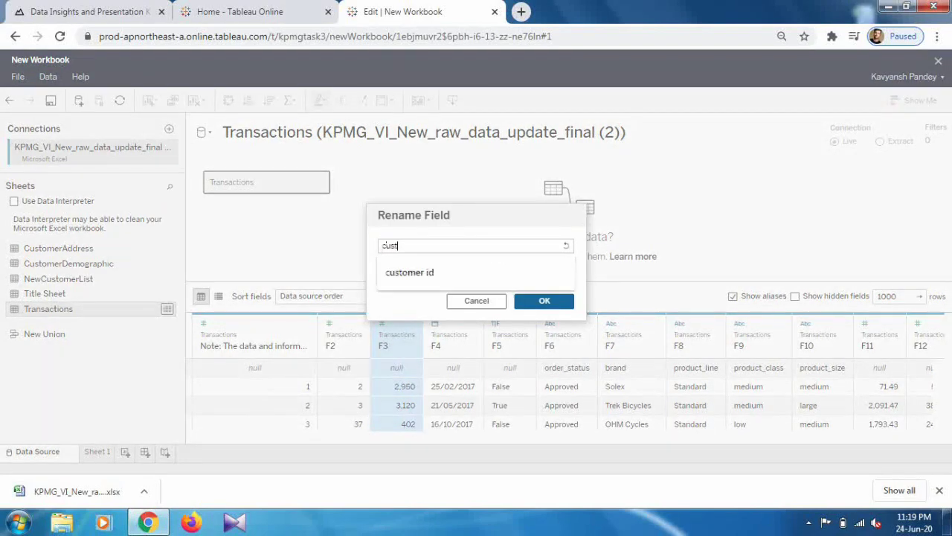
pyautogui.press('Down')
pyautogui.press('Return')
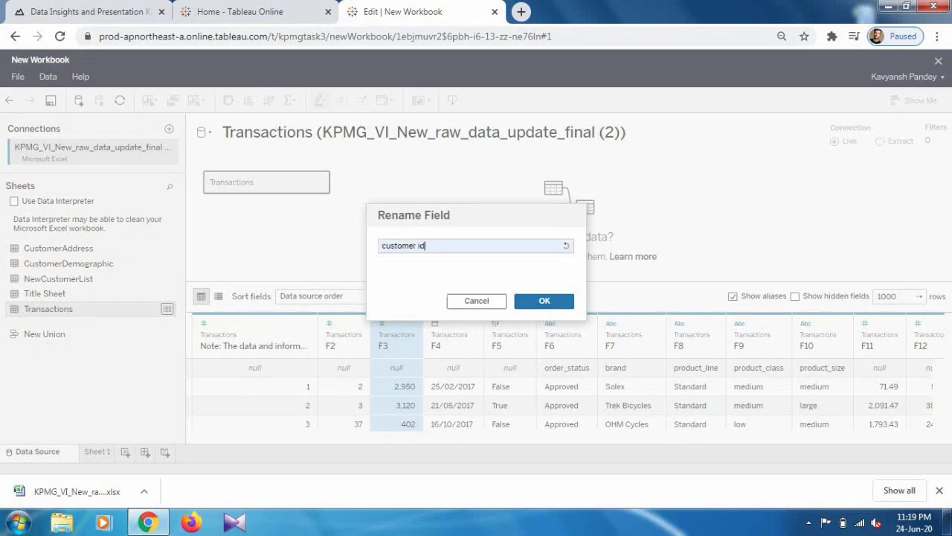
pyautogui.press('Return')
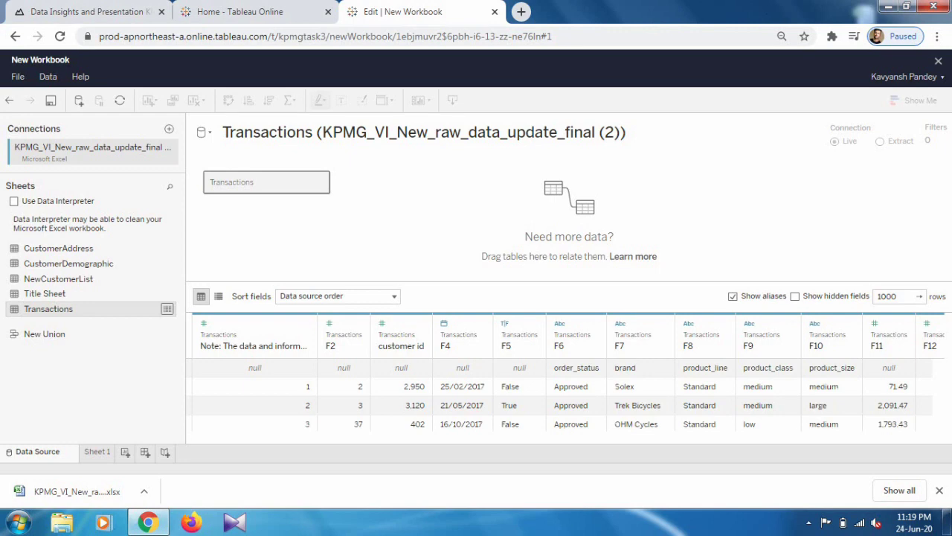
# Rename the Transactions field F14 to "transaction month"
pyautogui.hscroll(1, 565, 387)
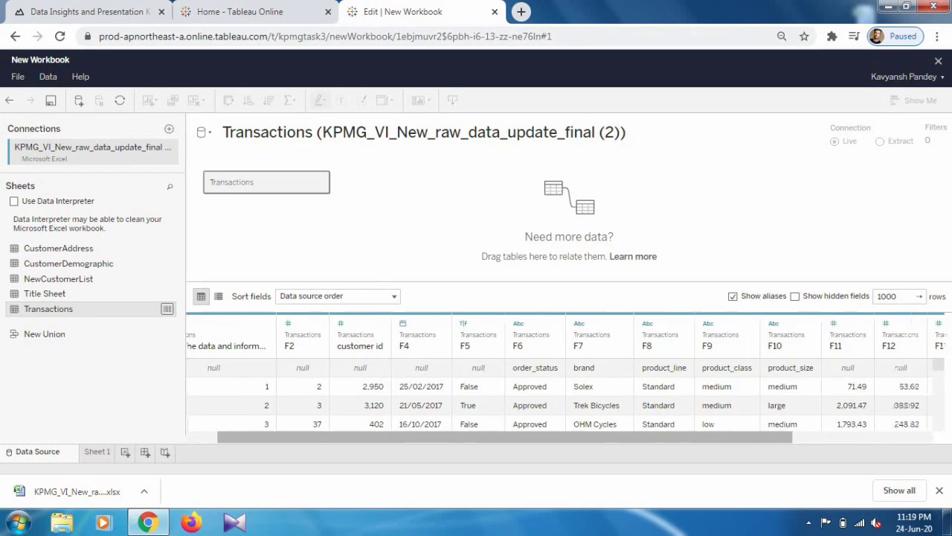
pyautogui.hscroll(4, 565, 387)
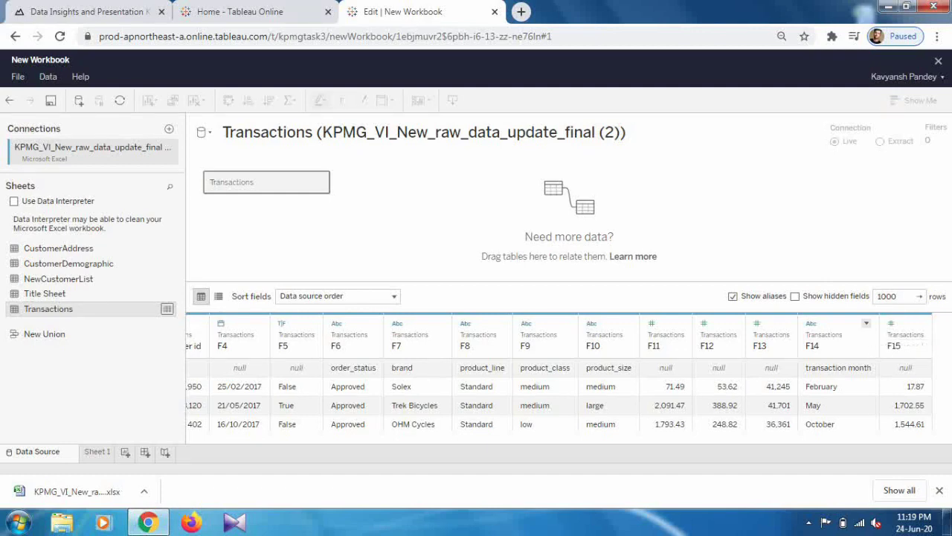
pyautogui.click(866, 323)
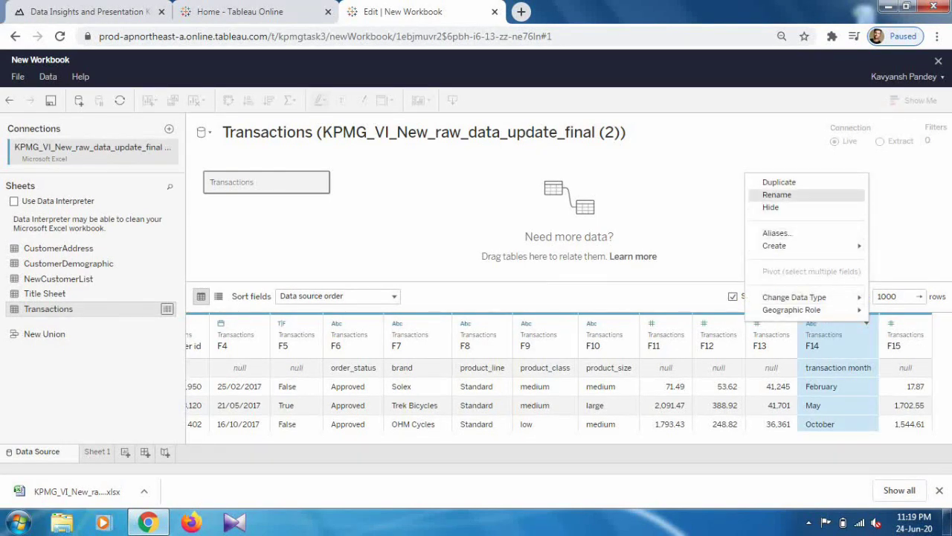
pyautogui.click(777, 194)
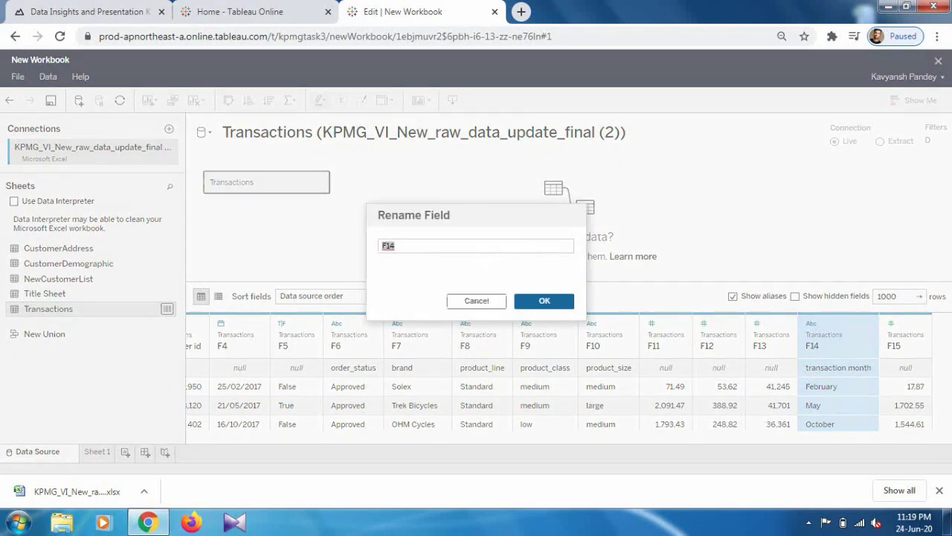
pyautogui.write('tra')
pyautogui.press('Down')
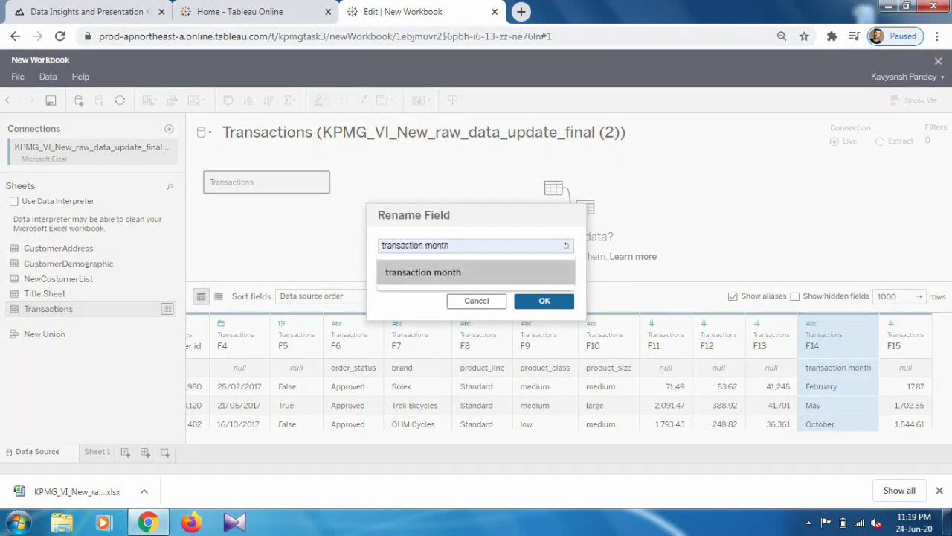
pyautogui.press('Return')
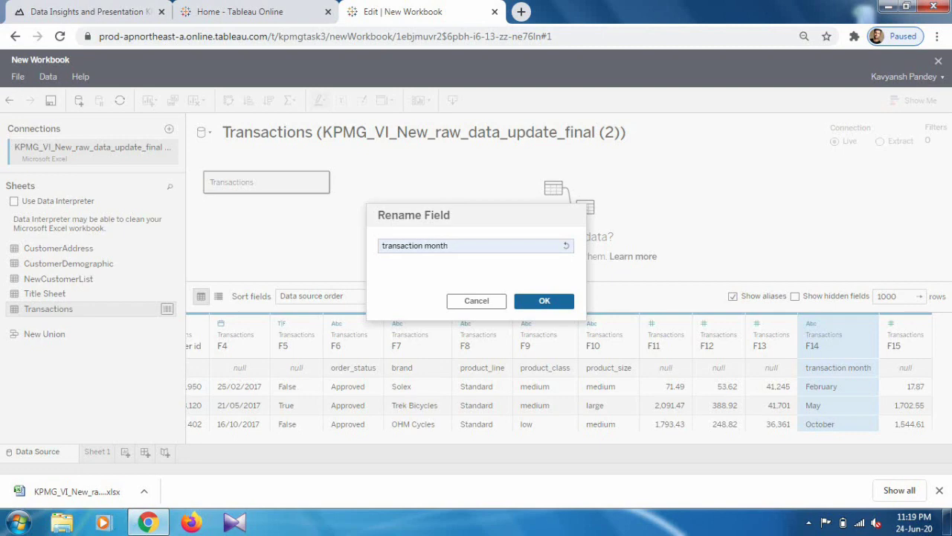
pyautogui.press('Return')
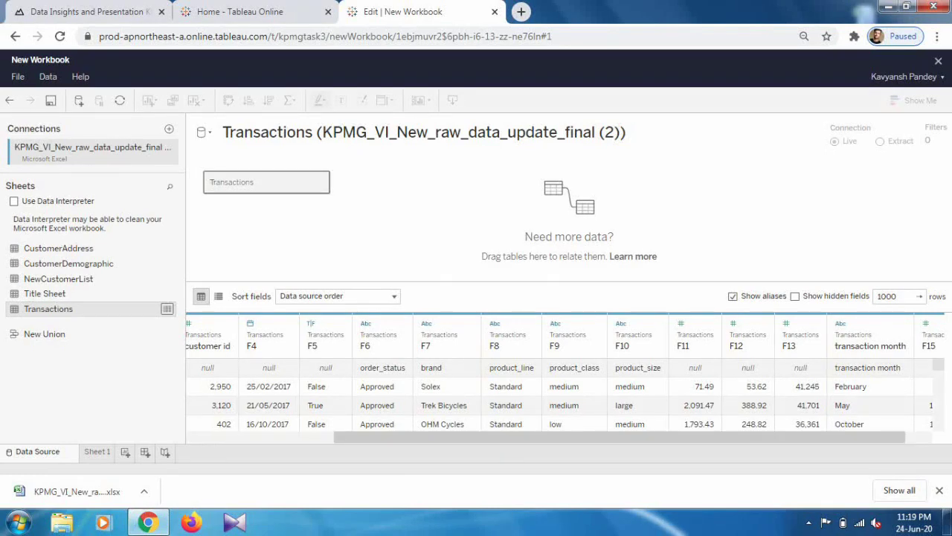
# Rename the Transactions field F15 to "Profit"
pyautogui.hscroll(2, 565, 394)
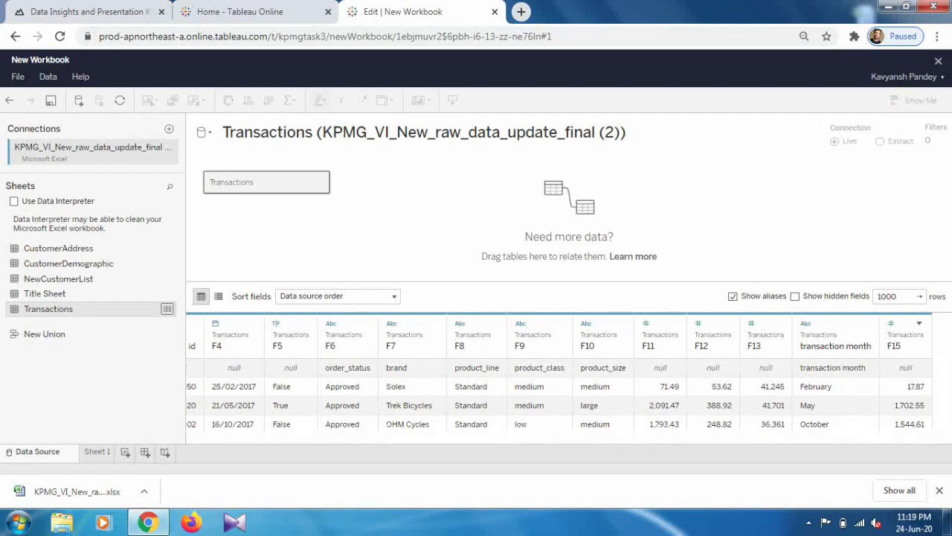
pyautogui.click(919, 323)
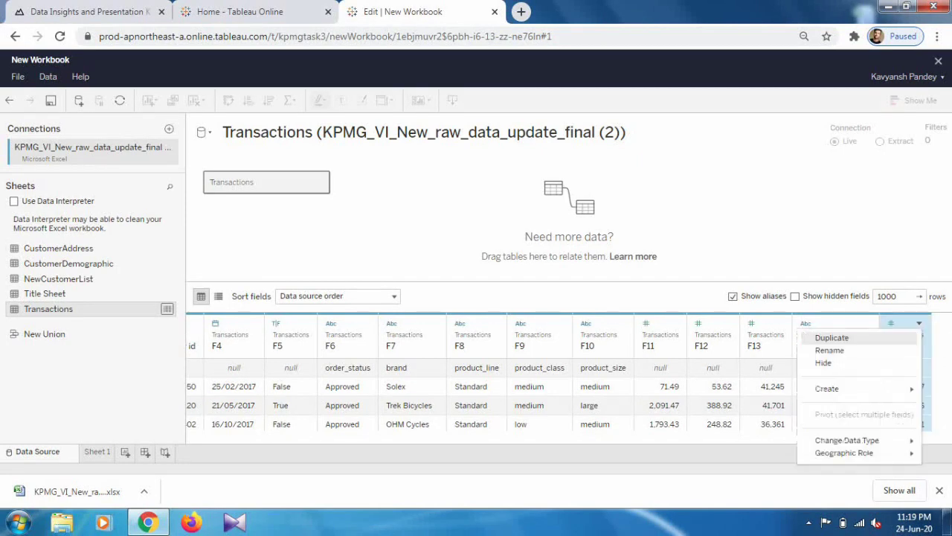
pyautogui.click(830, 350)
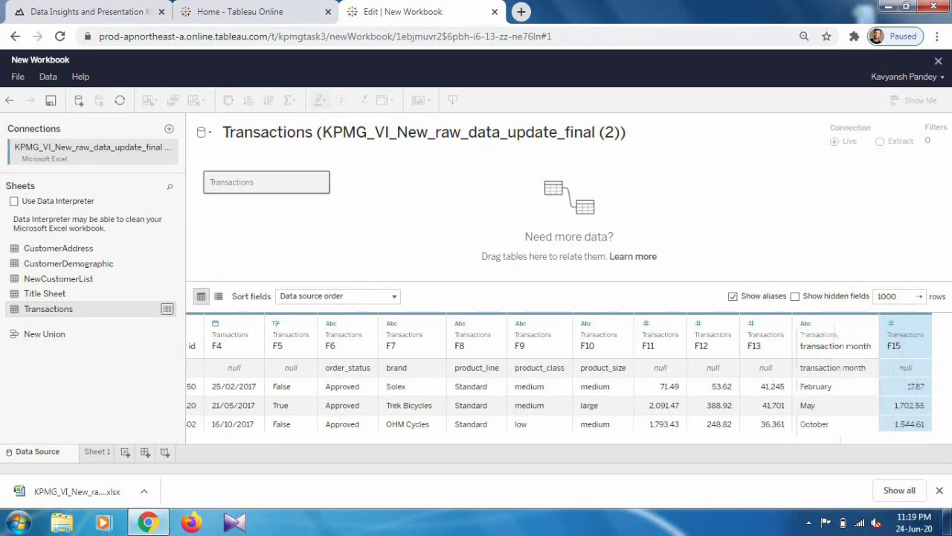
pyautogui.write('profit')
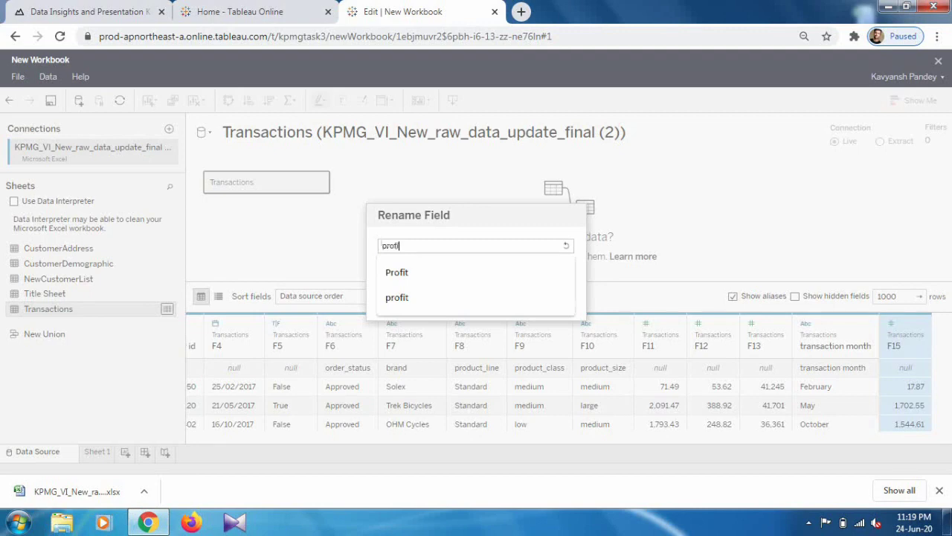
pyautogui.press('Down')
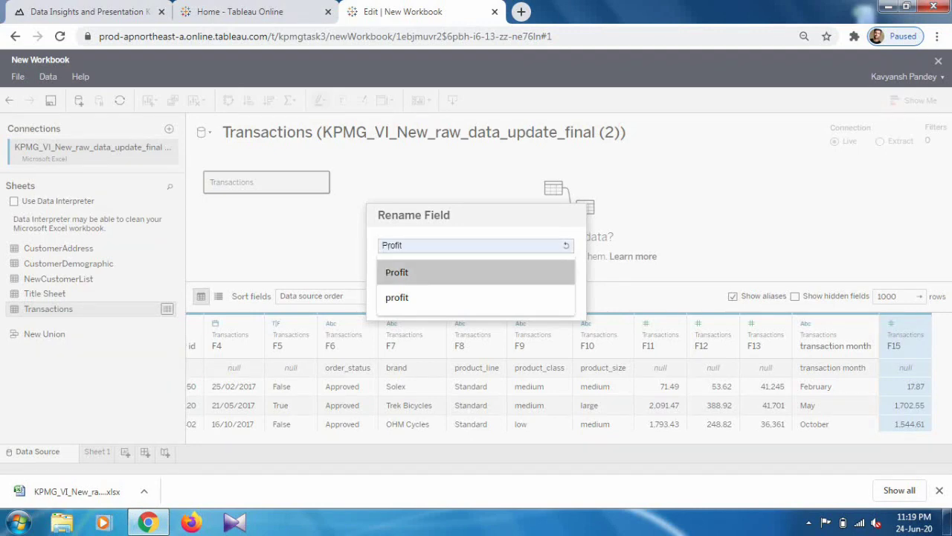
pyautogui.press('Return')
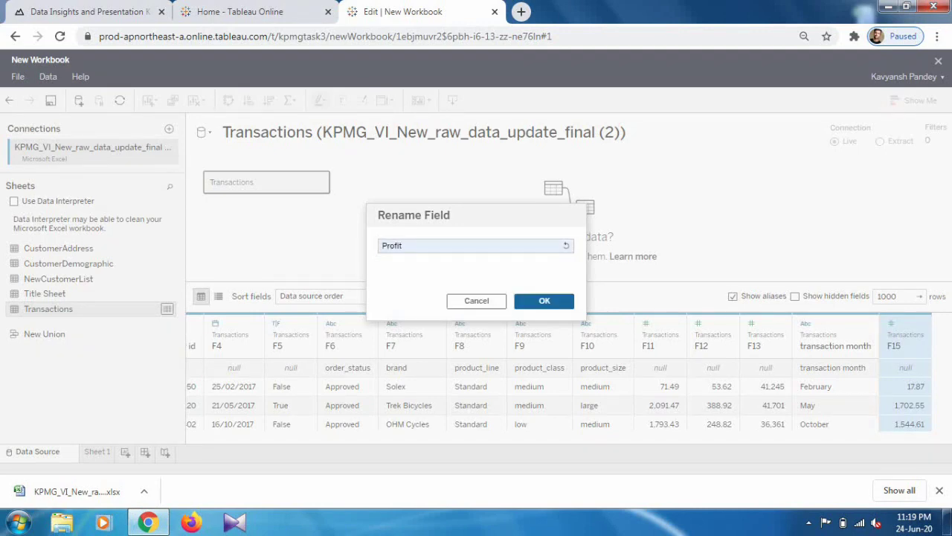
pyautogui.press('Return')
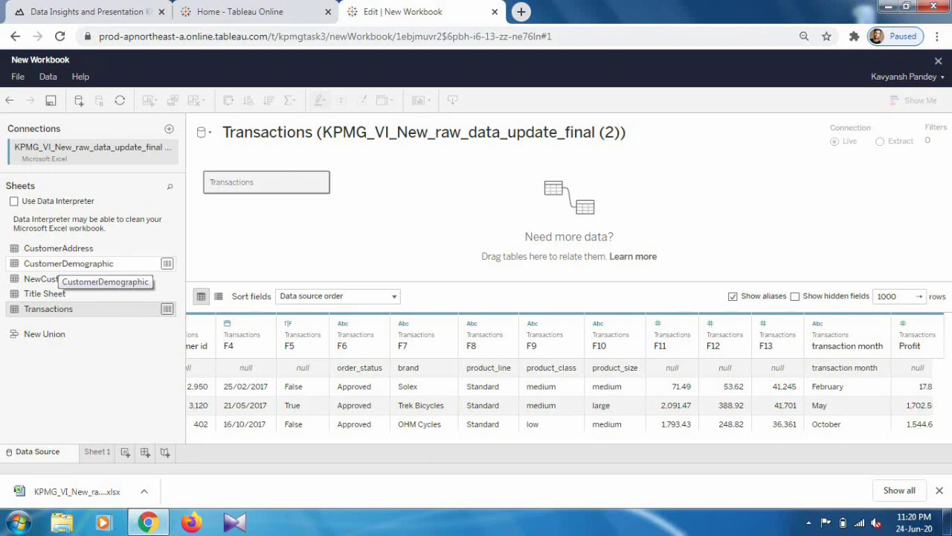
# Add the CustomerDemographic sheet beside Transactions in the data source and choose customer id as the Transactions side of their relationship
pyautogui.click(56, 265)
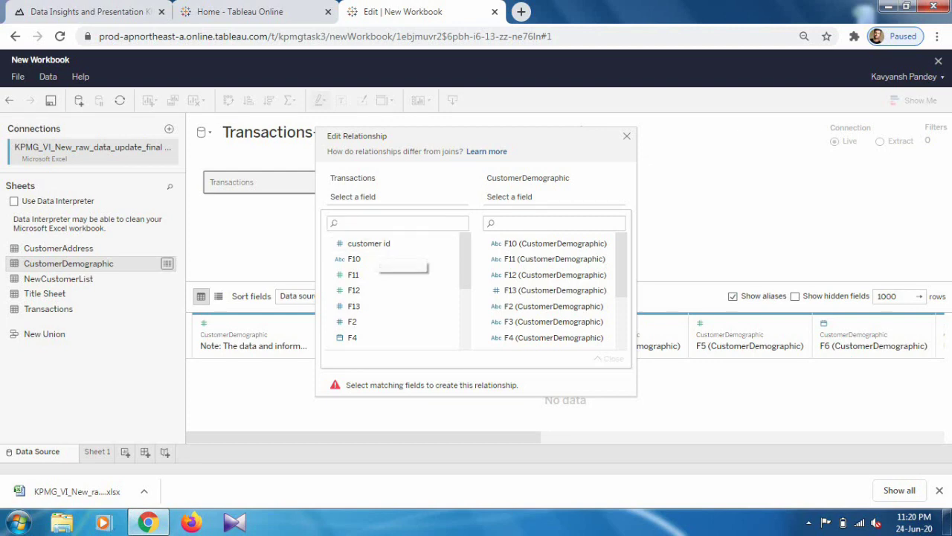
pyautogui.click(368, 243)
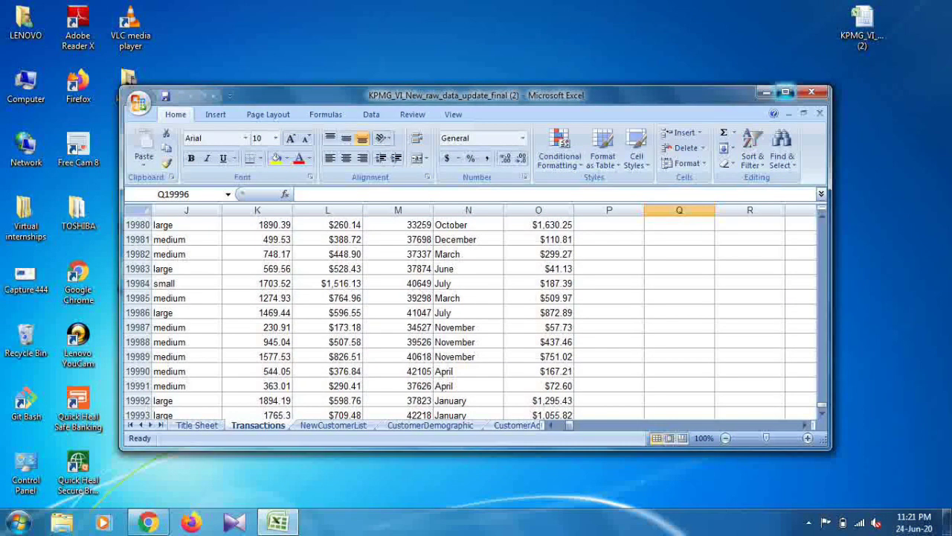
# Check in the Excel workbook which column of the CustomerDemographic sheet holds the customer IDs, and return to Tableau
pyautogui.click(786, 91)
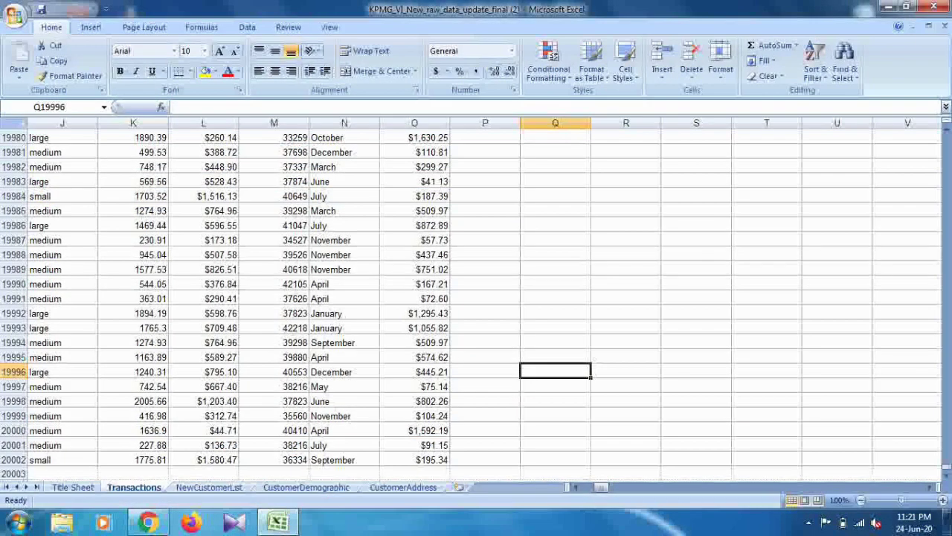
pyautogui.click(306, 487)
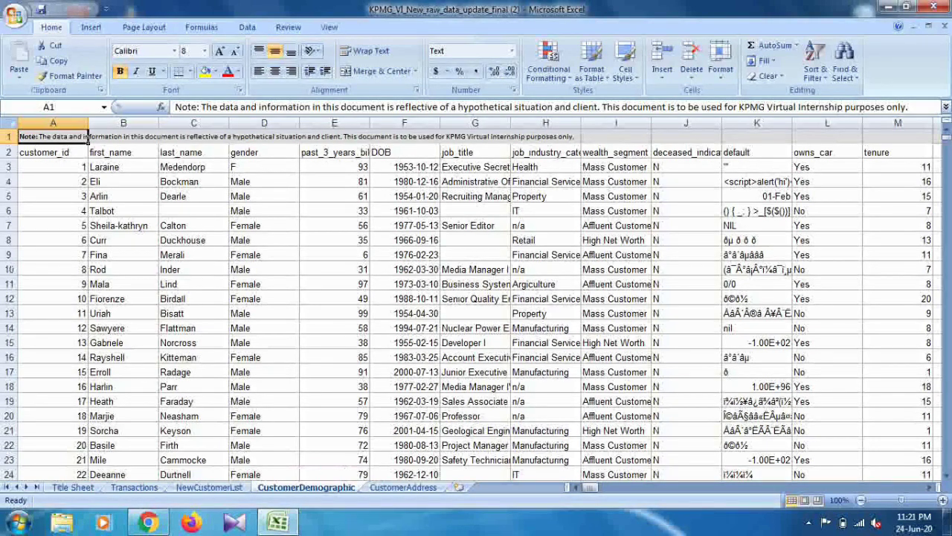
pyautogui.click(148, 522)
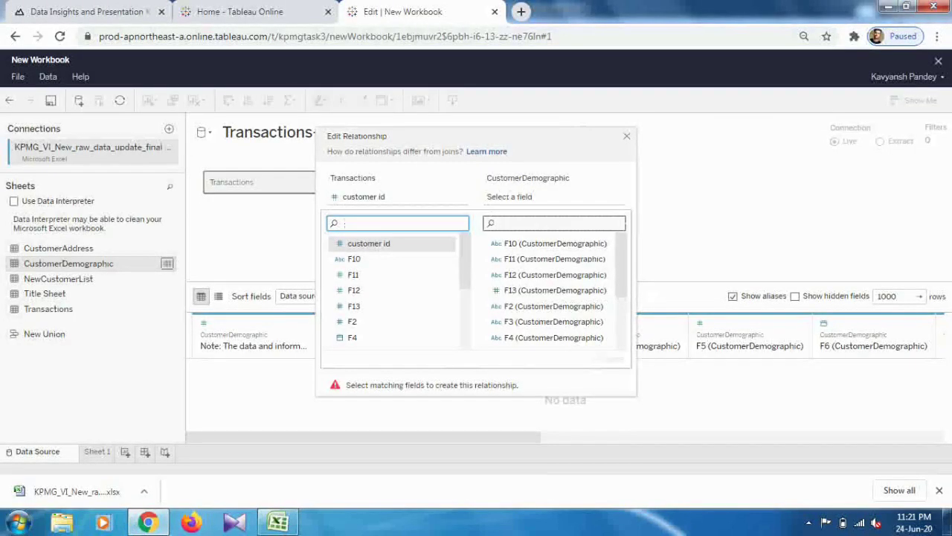
# Match customer id with the CustomerDemographic field "Note: The data and information in..." and close the relationship settings
pyautogui.scroll(-3, 554, 290)
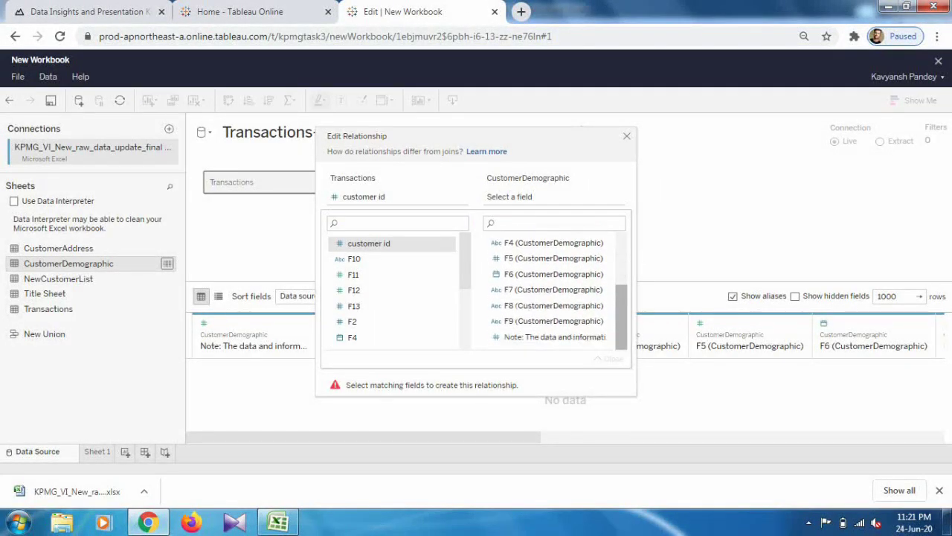
pyautogui.scroll(2, 554, 290)
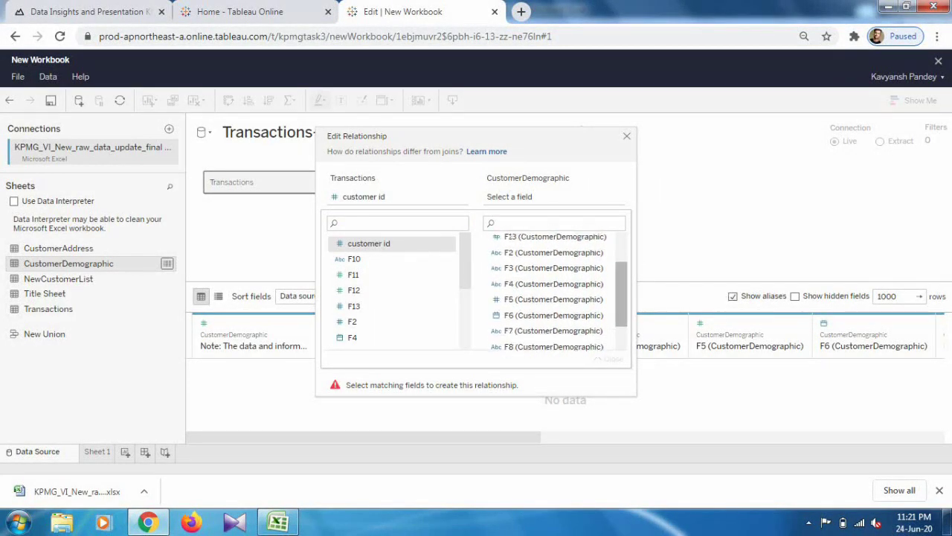
pyautogui.scroll(-3, 554, 290)
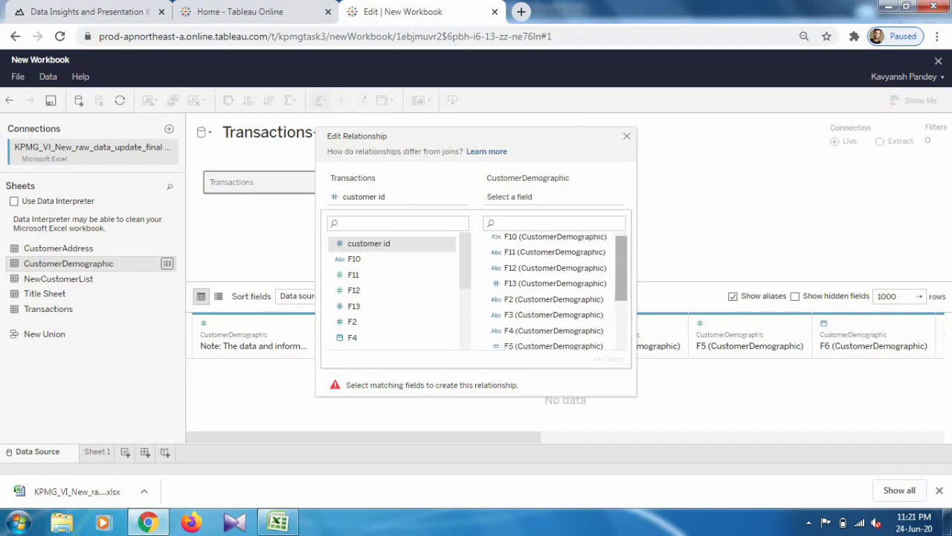
pyautogui.click(556, 337)
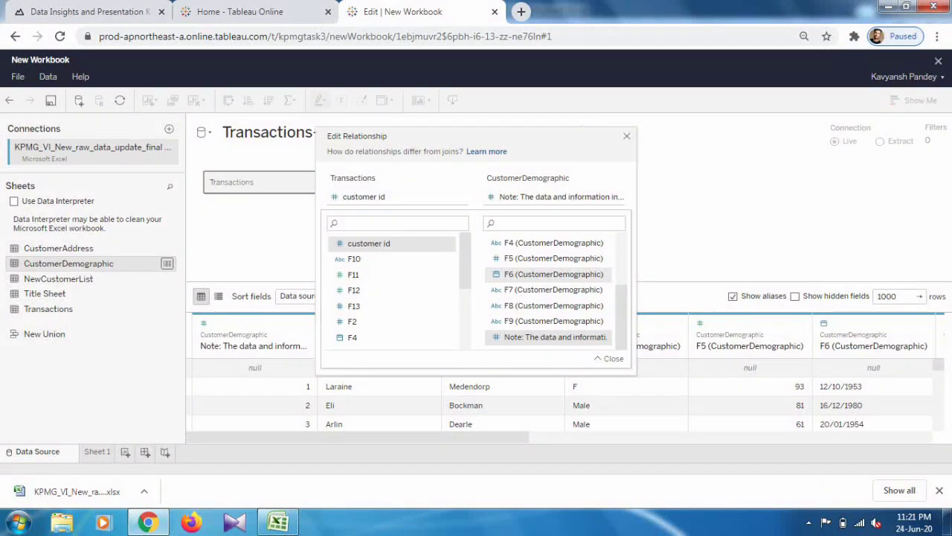
pyautogui.click(626, 135)
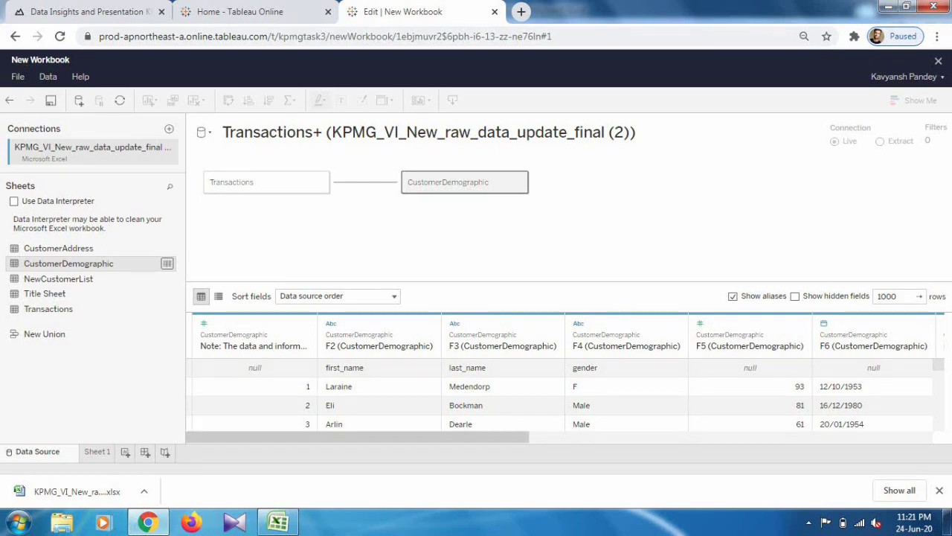
# Examine the CustomerDemographic data preview across its fields through F13 to see what each column contains
pyautogui.hscroll(3, 566, 379)
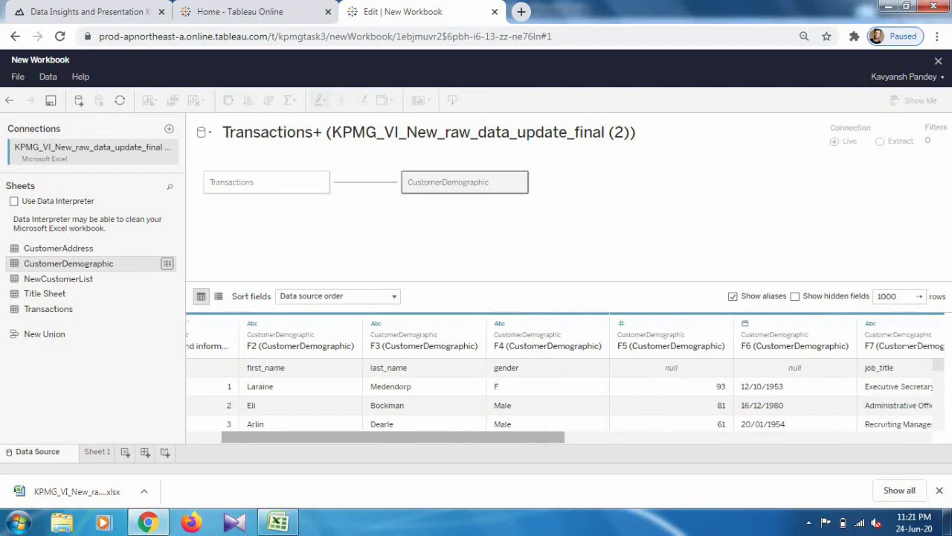
pyautogui.hscroll(3, 565, 380)
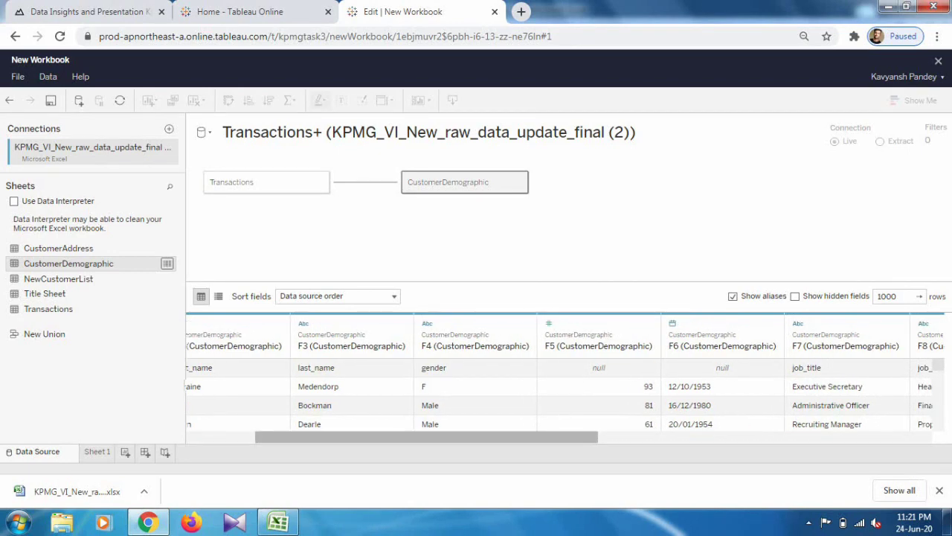
pyautogui.hscroll(5, 565, 380)
pyautogui.hscroll(3, 566, 380)
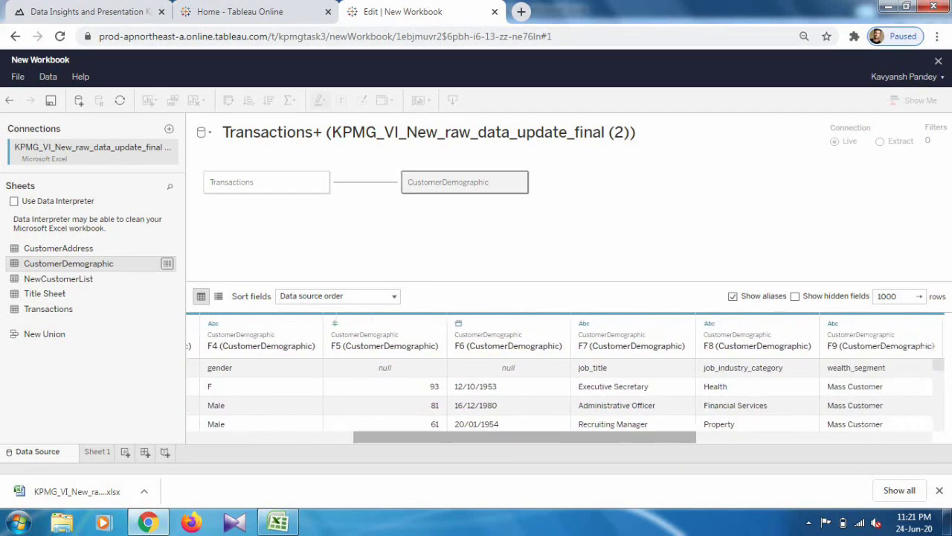
pyautogui.hscroll(2, 566, 379)
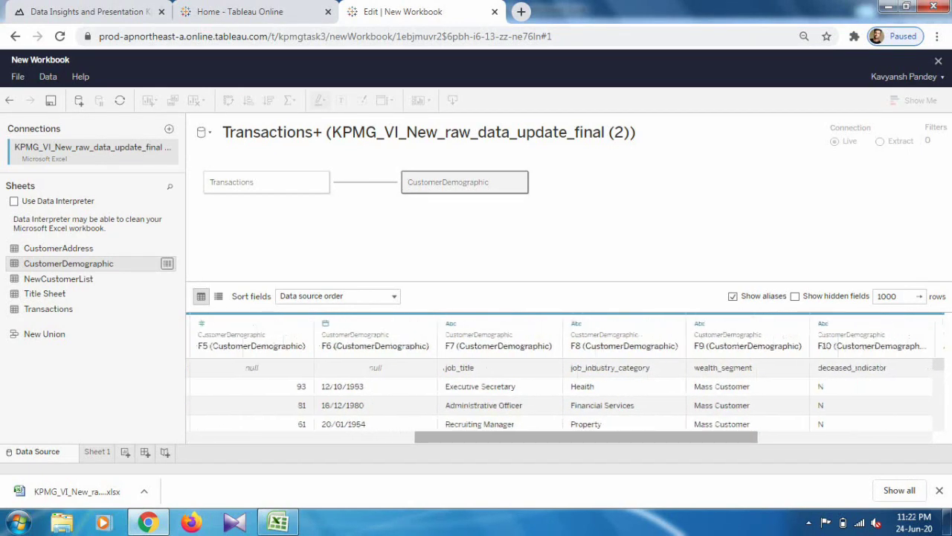
pyautogui.hscroll(1, 565, 380)
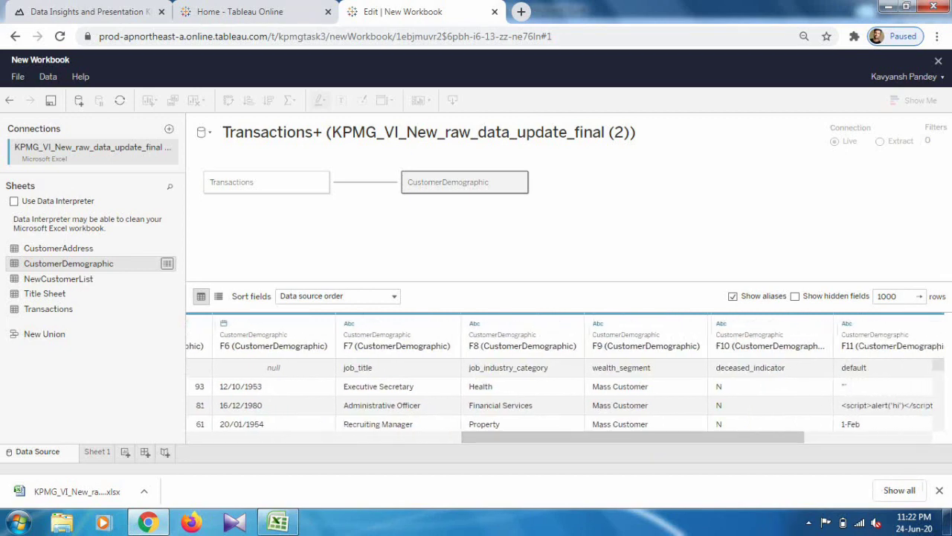
pyautogui.hscroll(3, 819, 423)
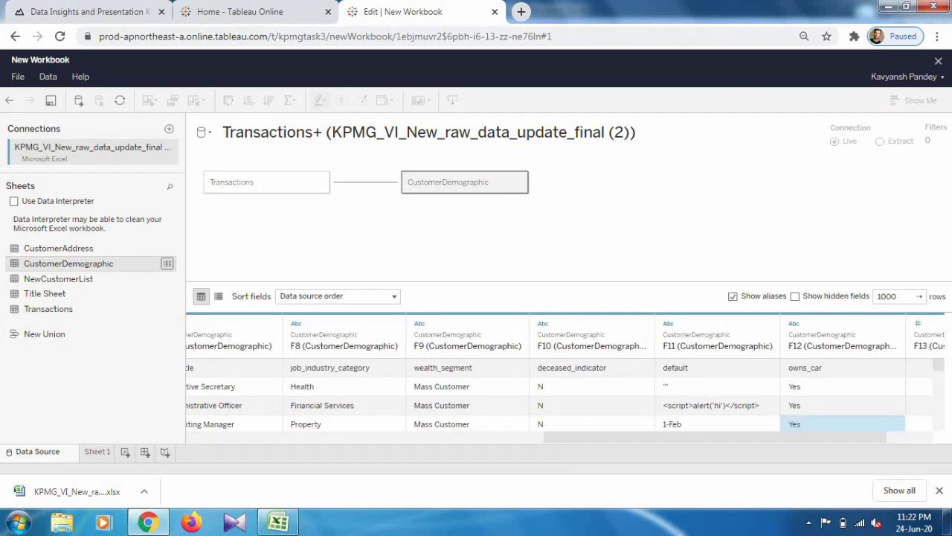
pyautogui.hscroll(2, 706, 423)
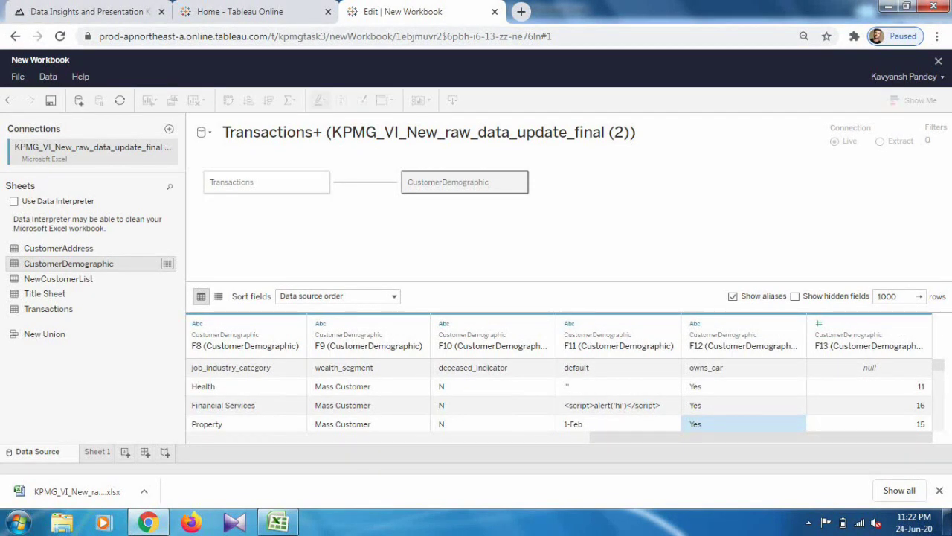
# Examine the Transactions data preview across its fields in the data source and switch to Sheet 1
pyautogui.click(266, 182)
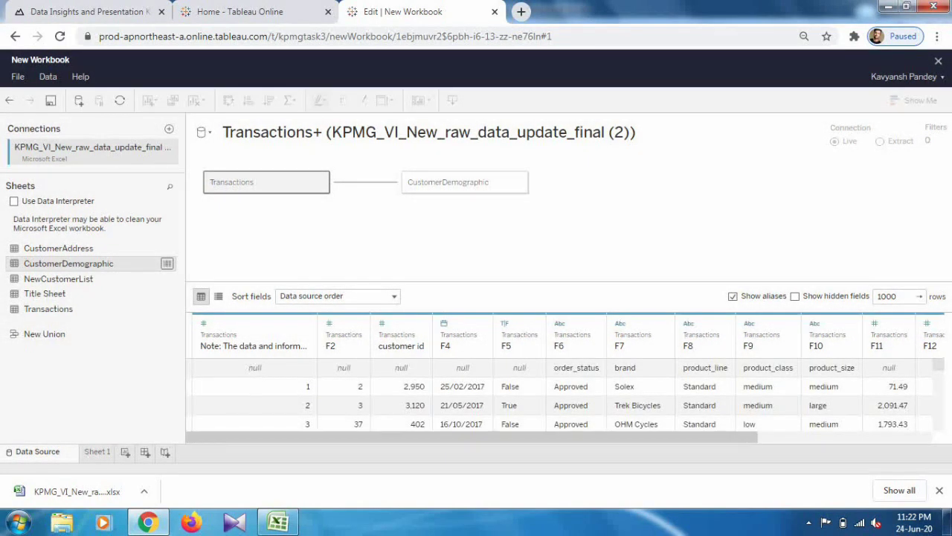
pyautogui.hscroll(2, 565, 394)
pyautogui.hscroll(3, 565, 394)
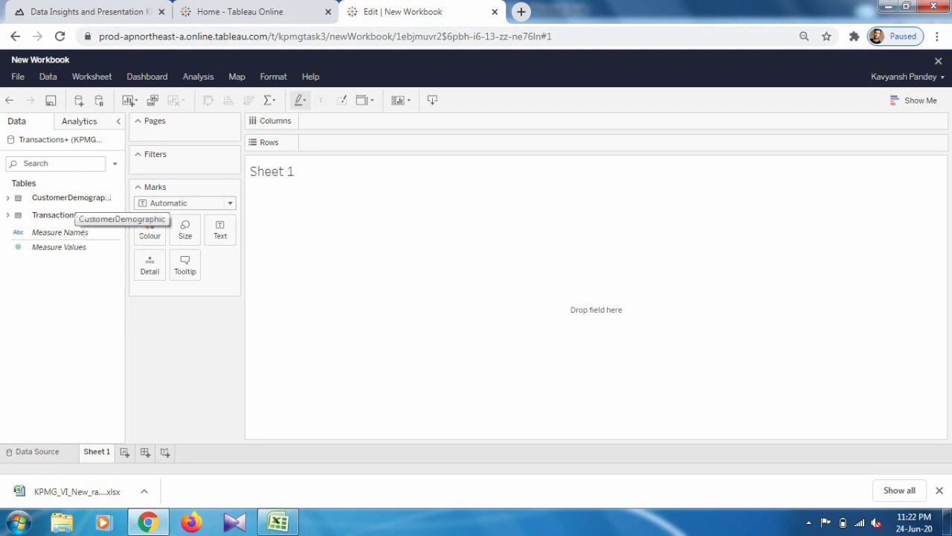
# Expand the CustomerDemographic and Transactions tables in the Sheet 1 data list and look through the Transactions fields
pyautogui.click(73, 197)
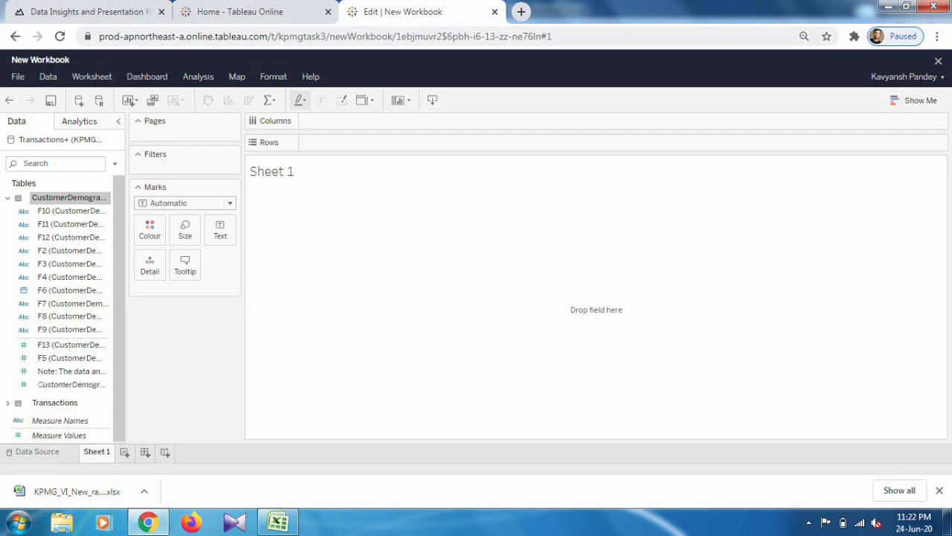
pyautogui.scroll(-1, 59, 313)
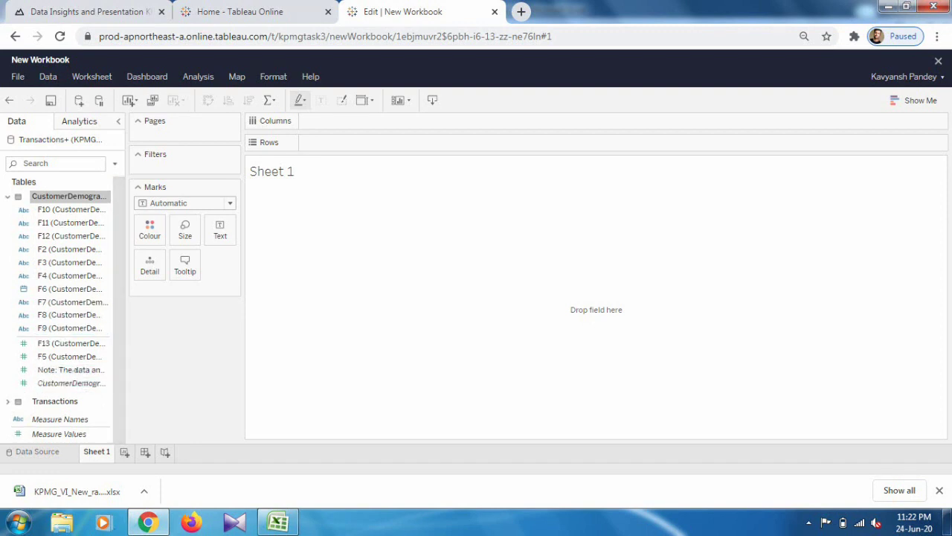
pyautogui.click(55, 401)
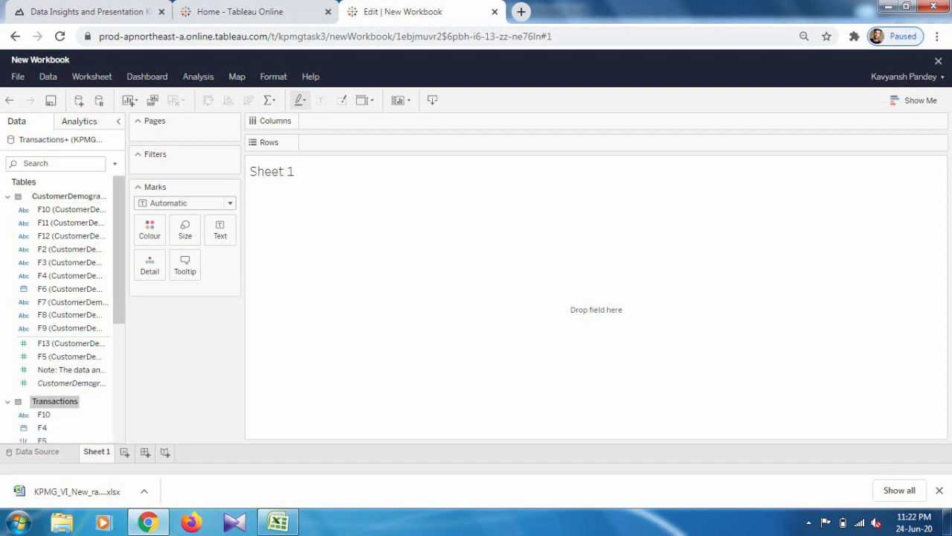
pyautogui.scroll(-5, 65, 309)
pyautogui.scroll(-1, 65, 308)
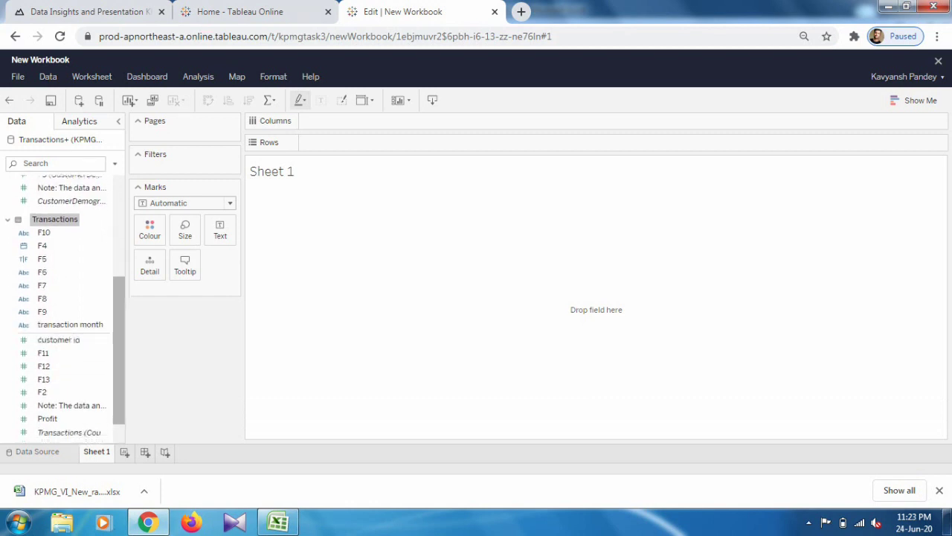
pyautogui.scroll(-1, 63, 345)
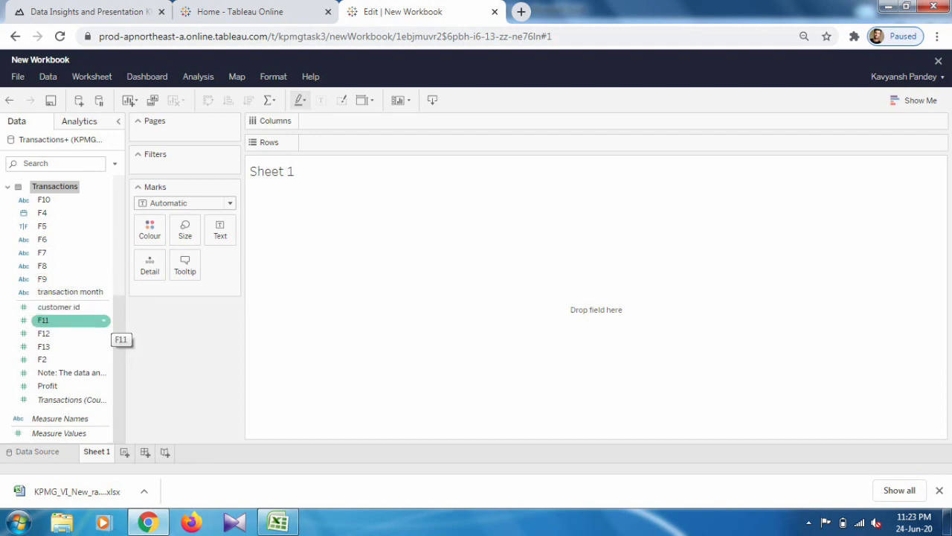
pyautogui.scroll(1, 108, 328)
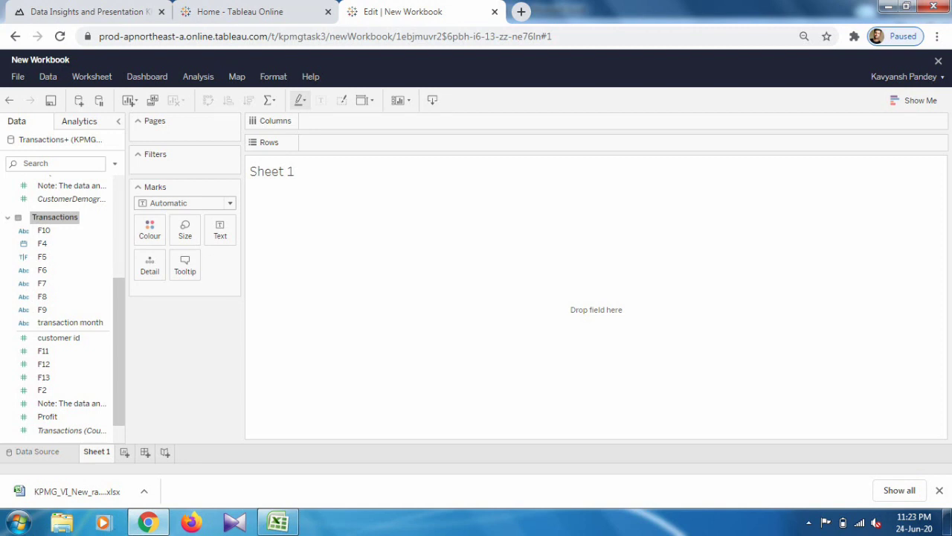
# Build a bar chart on Sheet 1 with customer id on the columns and transaction month on the rows
pyautogui.click(58, 337)
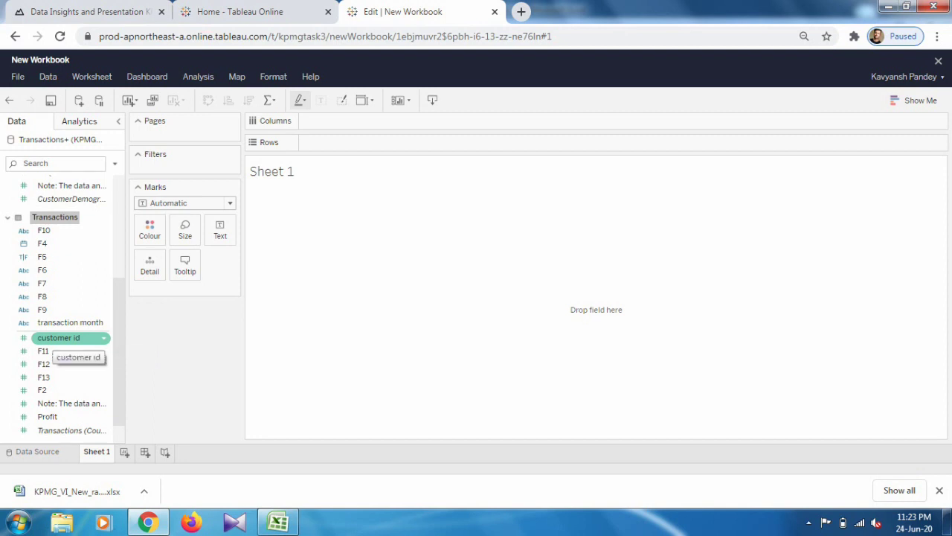
pyautogui.moveTo(60, 340); pyautogui.dragTo(363, 103)
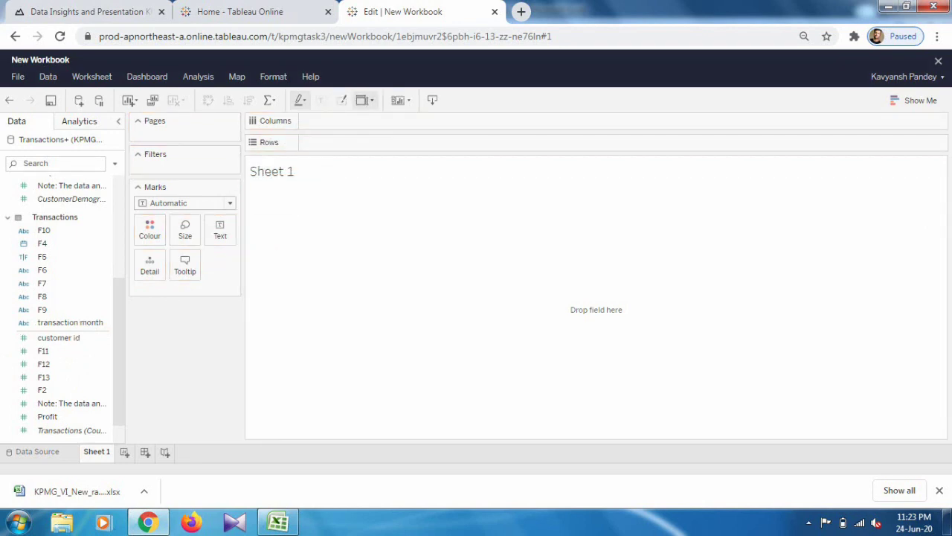
pyautogui.moveTo(58, 337); pyautogui.dragTo(322, 121)
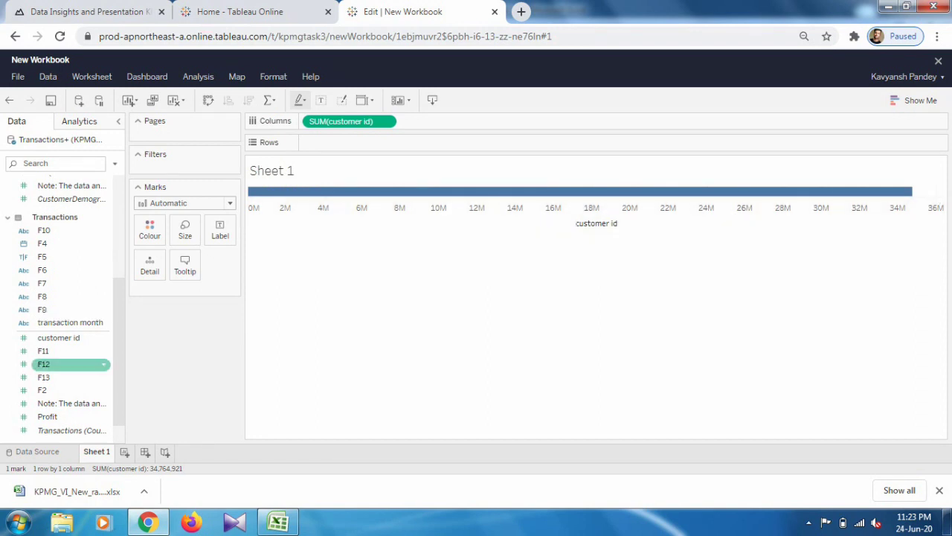
pyautogui.click(68, 323)
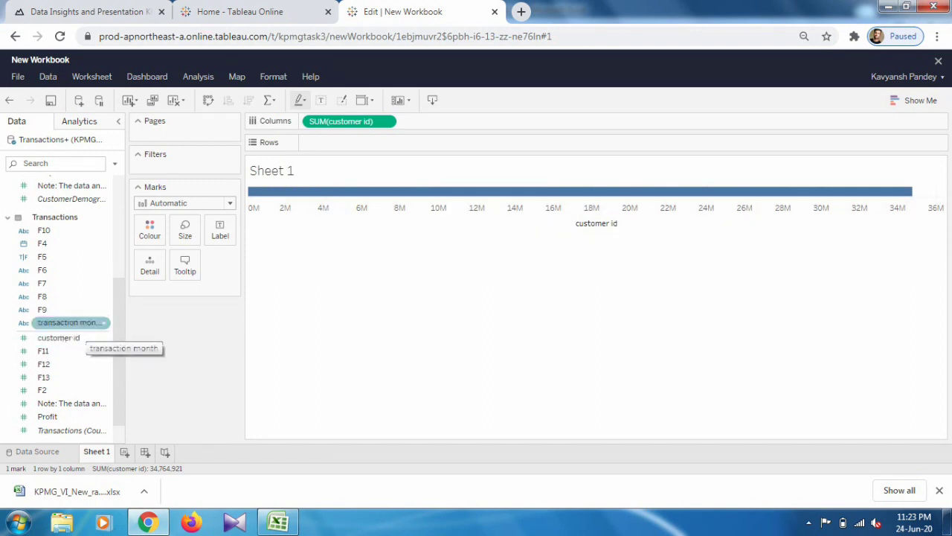
pyautogui.moveTo(68, 322); pyautogui.dragTo(331, 142)
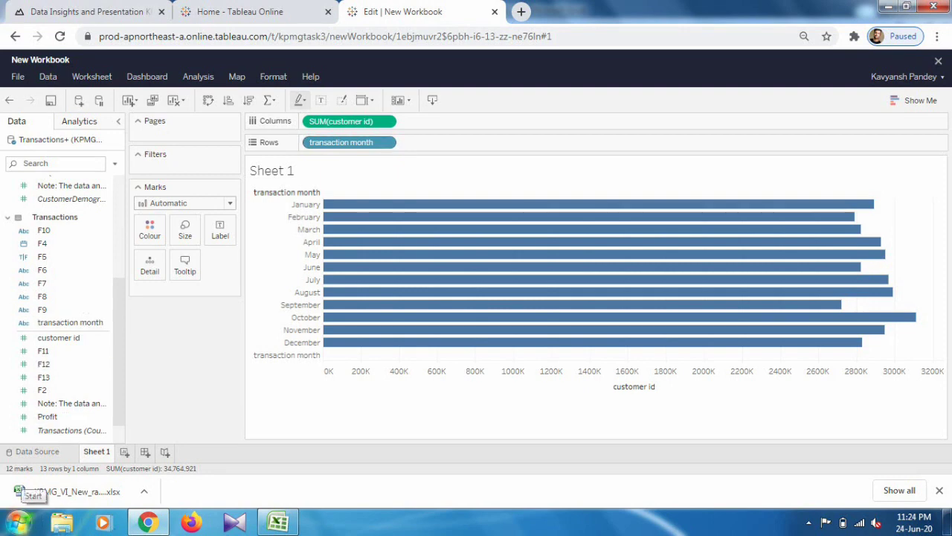
# Switch to the Snipping Tool and capture the customer id by transaction month bar chart
pyautogui.click(18, 521)
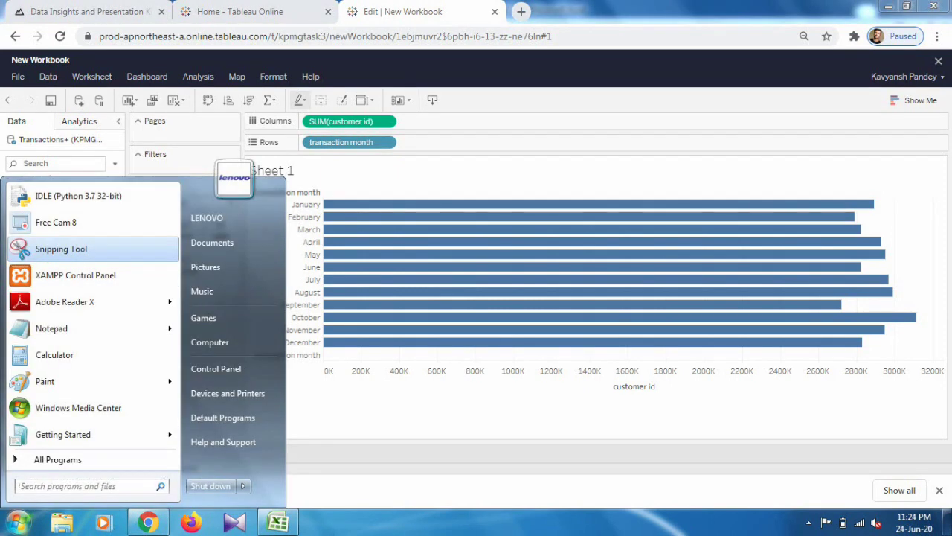
pyautogui.press('Escape')
pyautogui.moveTo(45, 243); pyautogui.dragTo(58, 269)
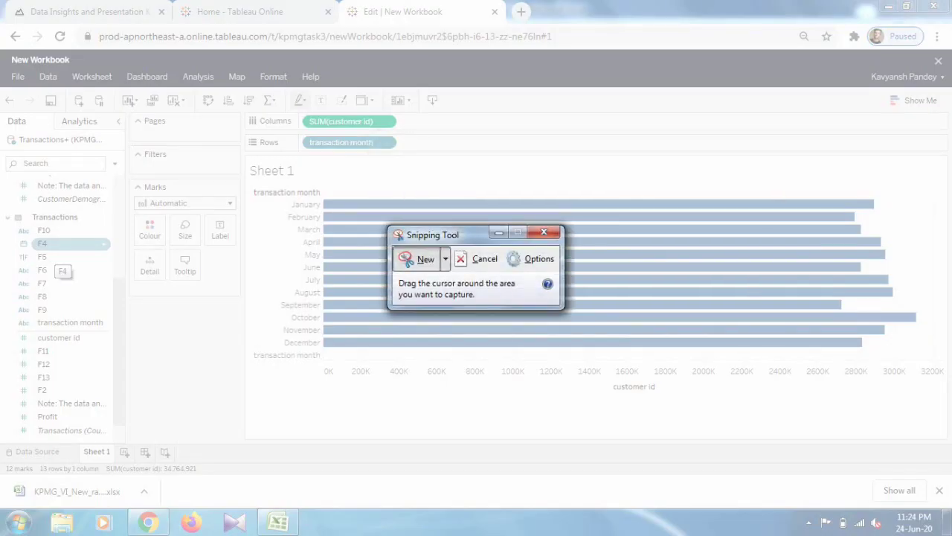
pyautogui.moveTo(252, 179); pyautogui.dragTo(925, 395)
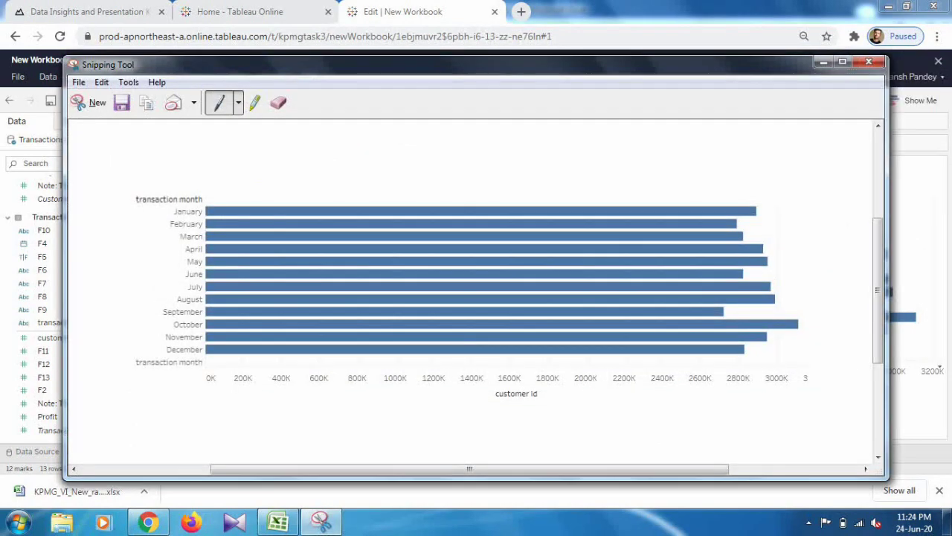
# Save the snip as the PNG file "transaction vs customer id" in the deloitte folder and close the Snipping Tool
pyautogui.click(79, 83)
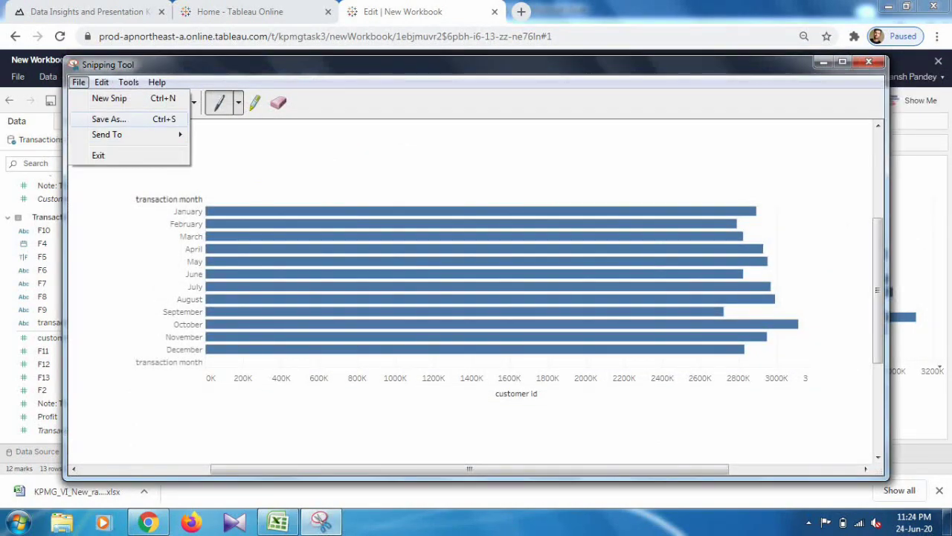
pyautogui.click(106, 119)
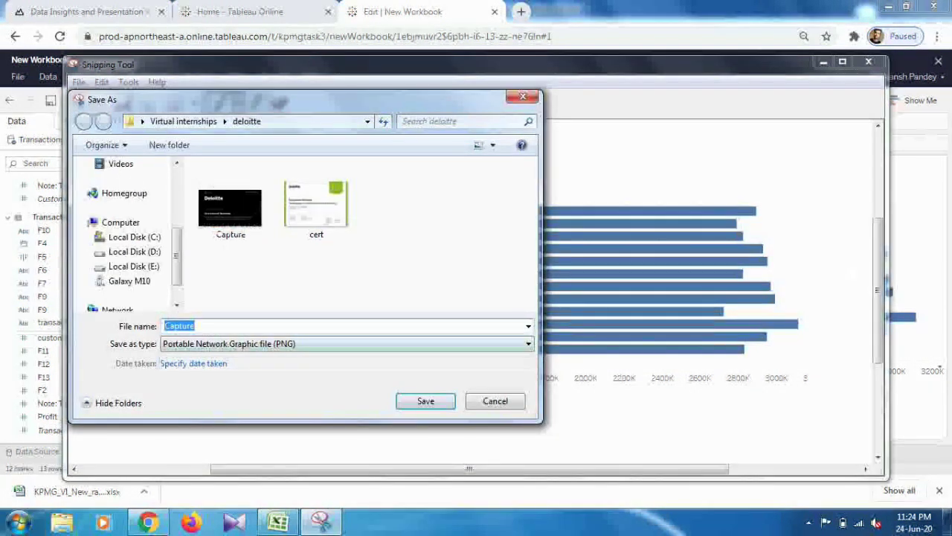
pyautogui.press('End')
pyautogui.press('BackSpace')
pyautogui.press('BackSpace')
pyautogui.press('BackSpace')
pyautogui.press('BackSpace')
pyautogui.press('BackSpace')
pyautogui.press('BackSpace')
pyautogui.press('BackSpace')
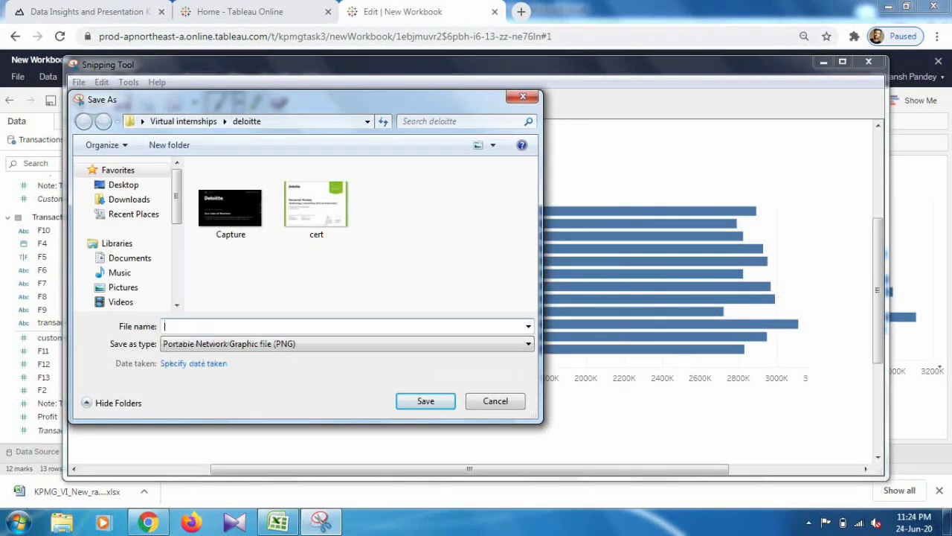
pyautogui.write('tran')
pyautogui.write('saction')
pyautogui.write(' vs ')
pyautogui.write('cust')
pyautogui.write('om')
pyautogui.press('BackSpace')
pyautogui.write('mer id')
pyautogui.press('Return')
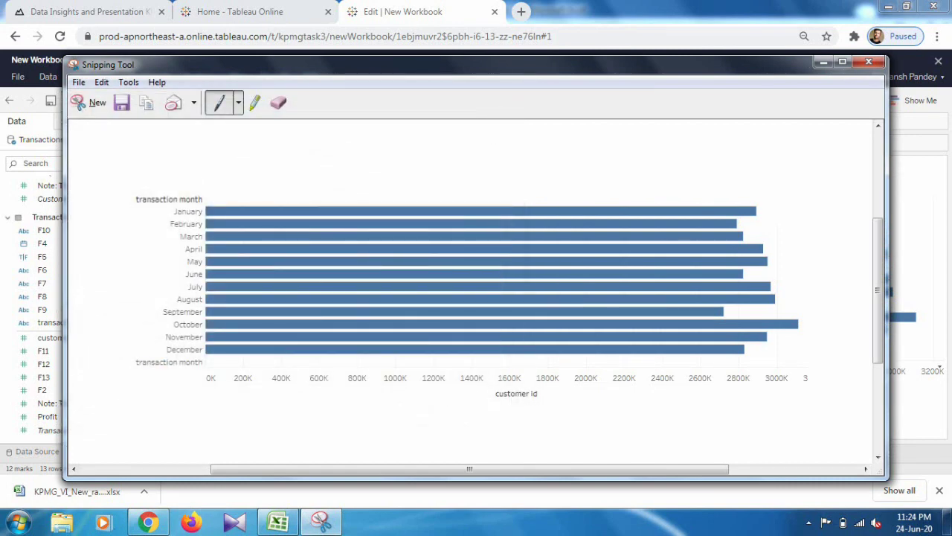
pyautogui.click(868, 61)
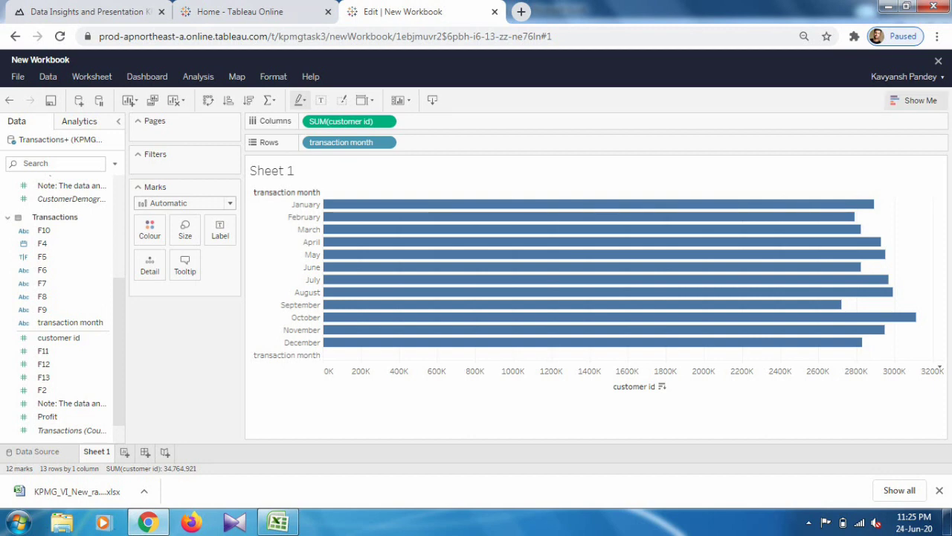
# Try displaying the customer id by transaction month chart as a pie chart, stacked bars and a heat map
pyautogui.click(917, 99)
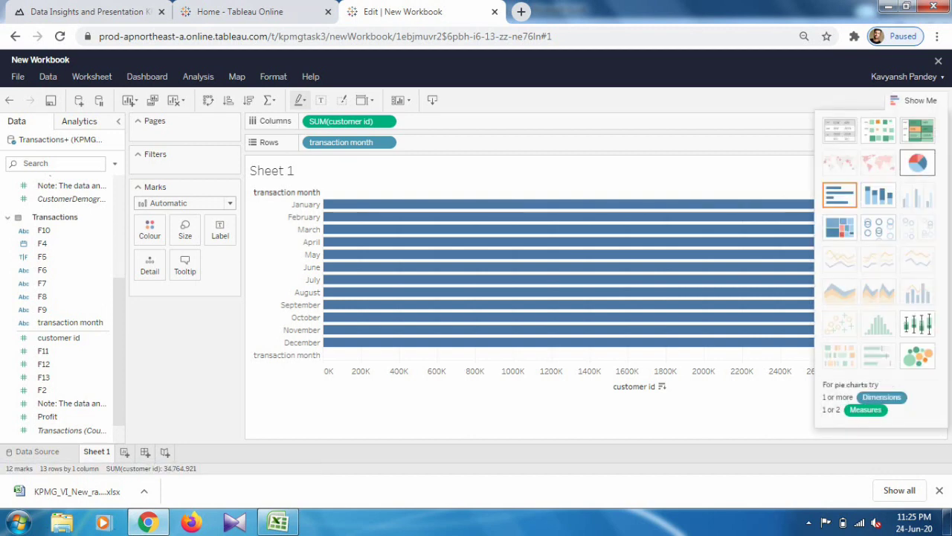
pyautogui.click(918, 162)
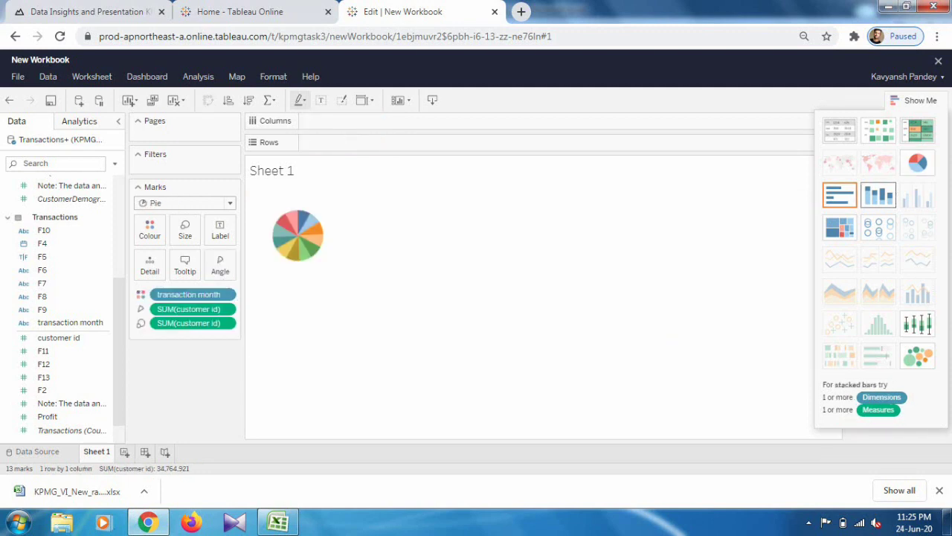
pyautogui.hotkey('ctrl', 'z')
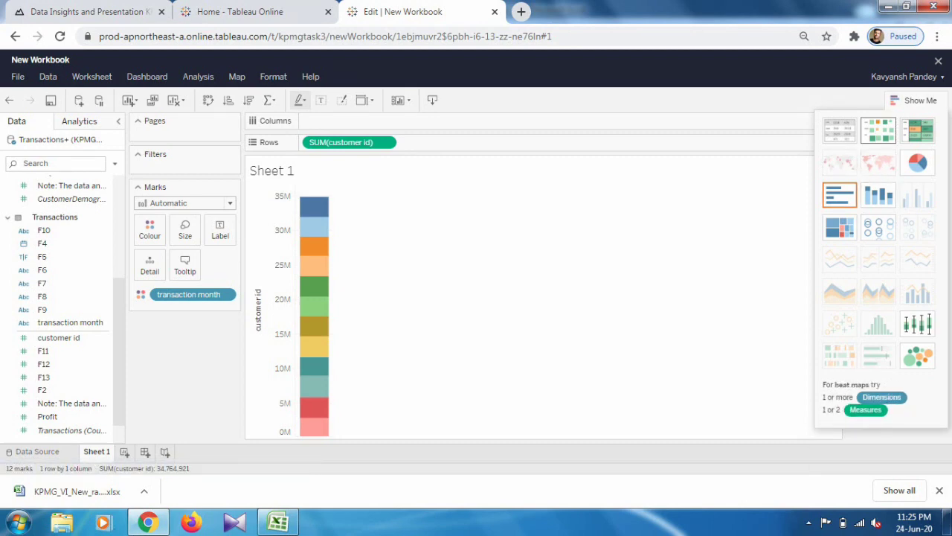
pyautogui.click(879, 131)
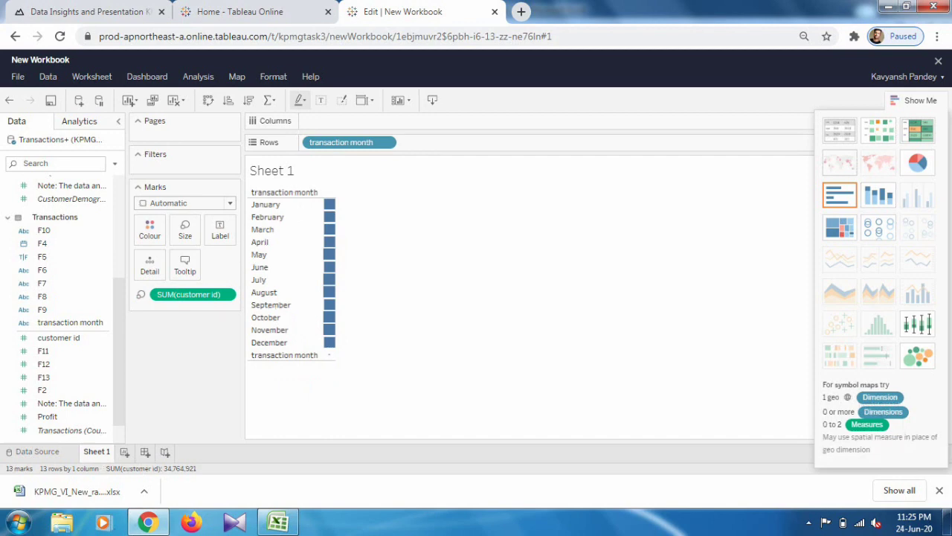
pyautogui.moveTo(188, 294); pyautogui.dragTo(322, 119)
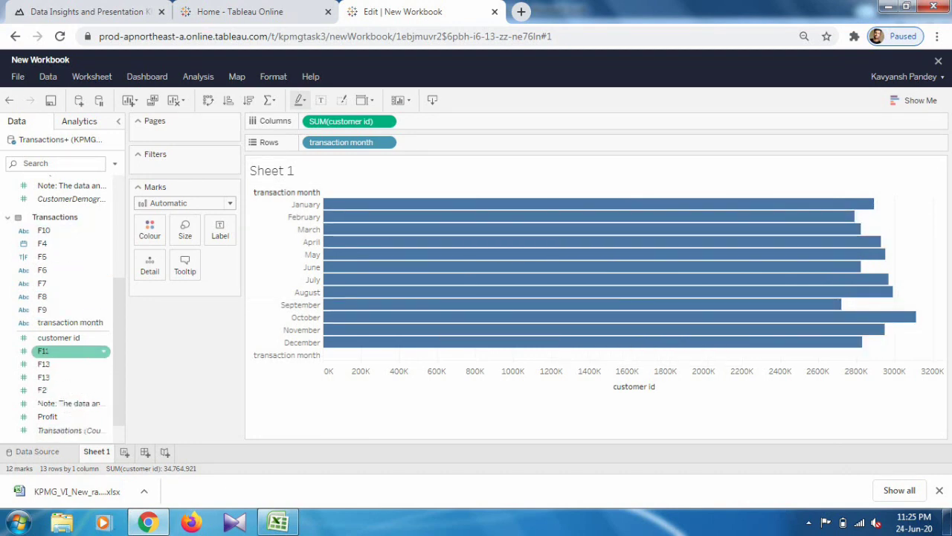
# Clear customer id and transaction month from Sheet 1 and place customer id on the columns again
pyautogui.click(79, 338)
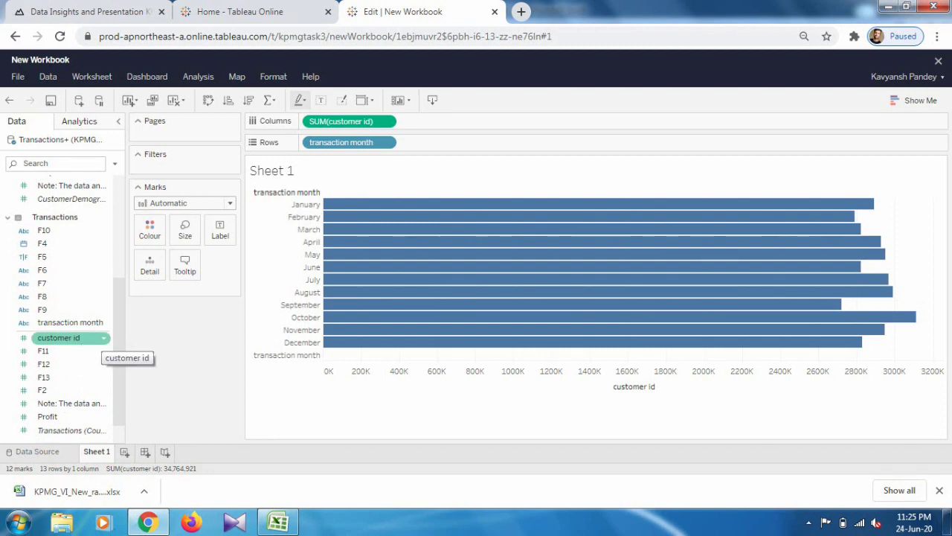
pyautogui.moveTo(75, 338)
pyautogui.mouseDown()
pyautogui.moveTo(131, 360)
pyautogui.moveTo(349, 121)
pyautogui.moveTo(387, 141)
pyautogui.moveTo(230, 235)
pyautogui.moveTo(192, 282)
pyautogui.moveTo(75, 322)
pyautogui.mouseUp()
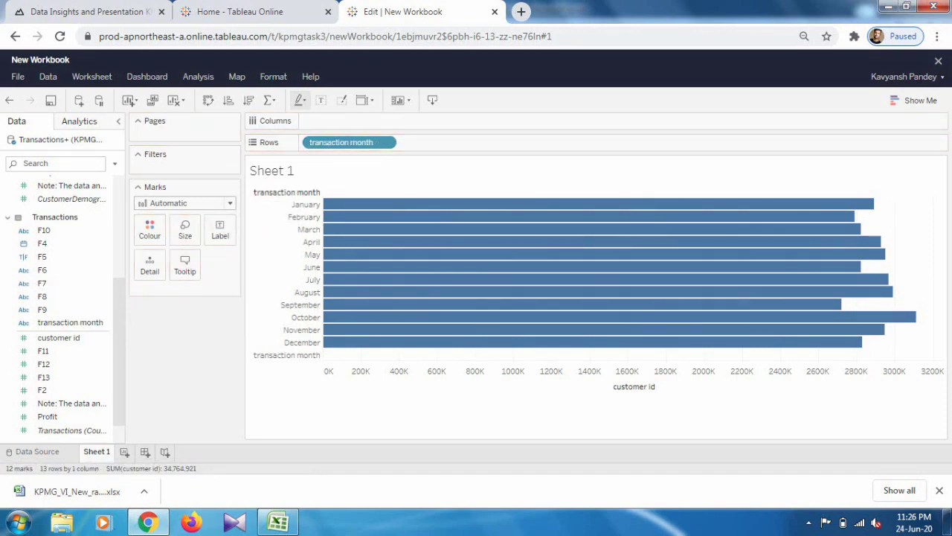
pyautogui.moveTo(348, 142); pyautogui.dragTo(16, 355)
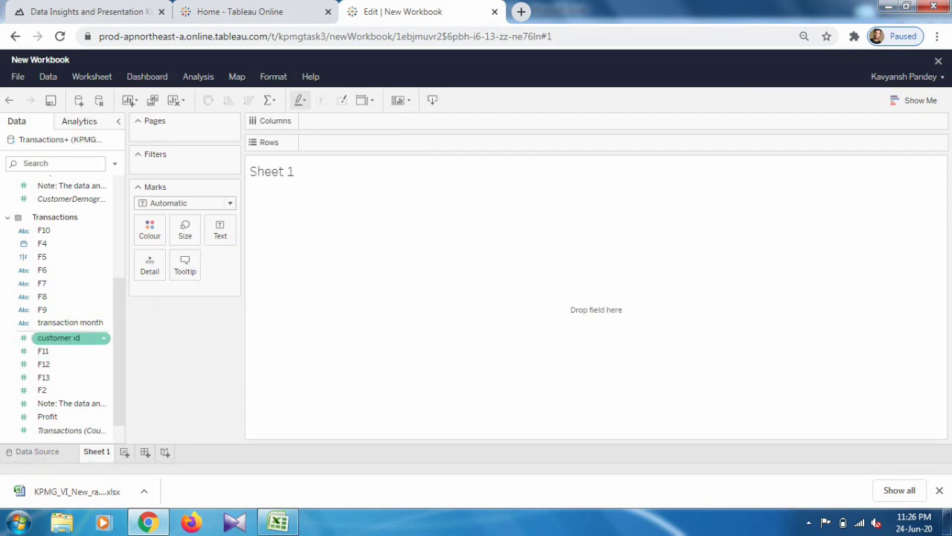
pyautogui.moveTo(59, 338); pyautogui.dragTo(340, 142)
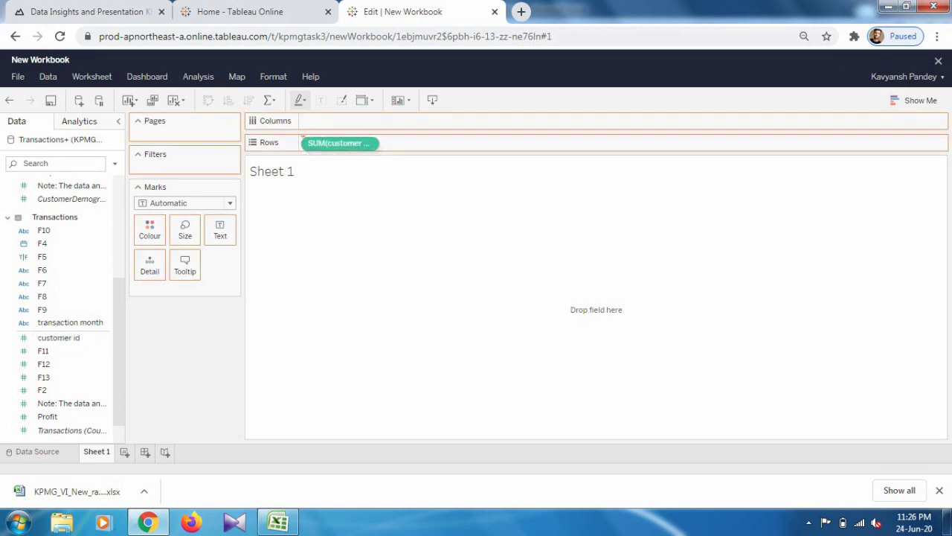
pyautogui.moveTo(340, 143); pyautogui.dragTo(342, 121)
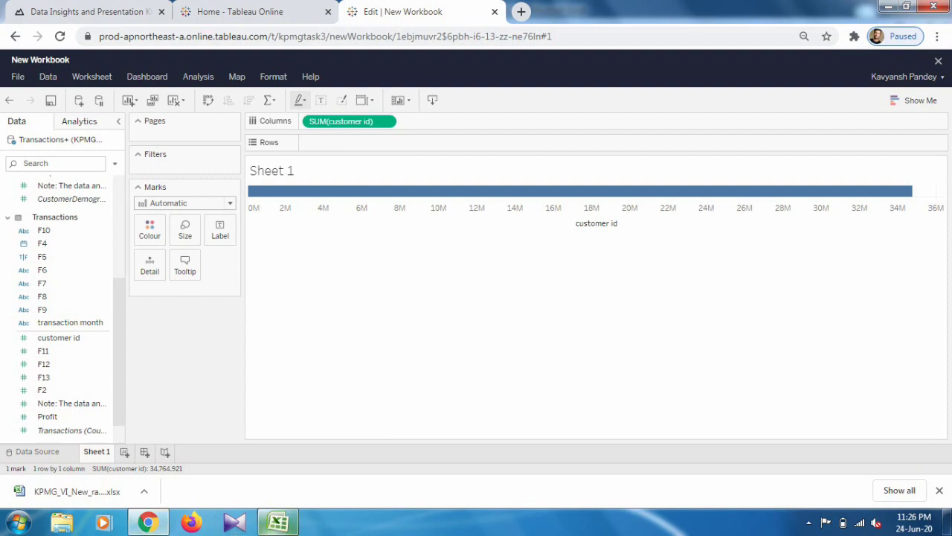
# Check the CustomerDemographic sheet's column headings in Excel, return to Tableau and place the CustomerDemographic field F4 (gender) on the rows
pyautogui.moveTo(279, 522)
pyautogui.click(277, 451)
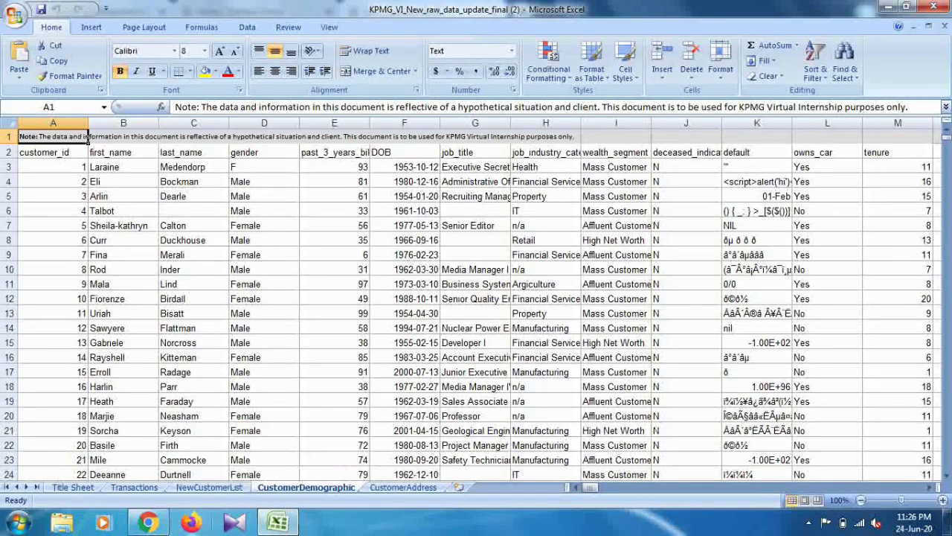
pyautogui.click(148, 522)
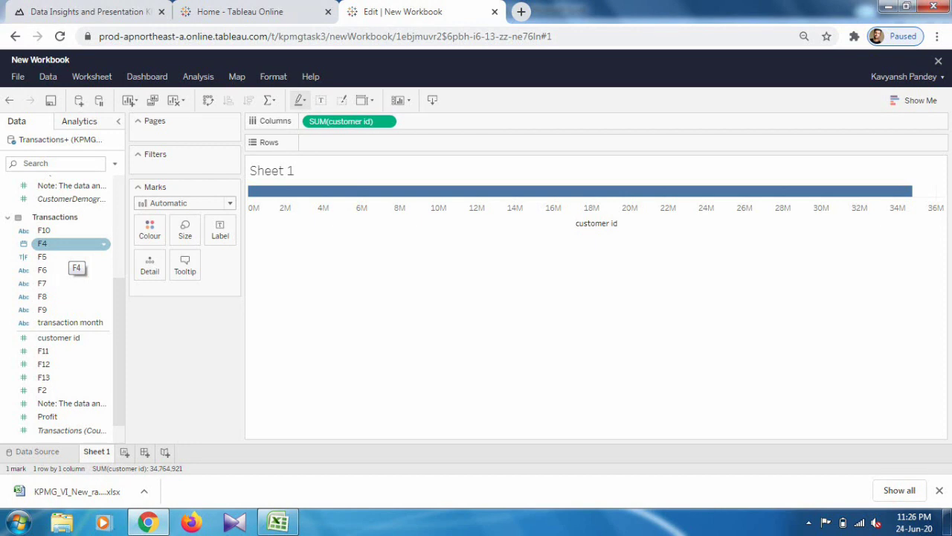
pyautogui.scroll(-1, 69, 312)
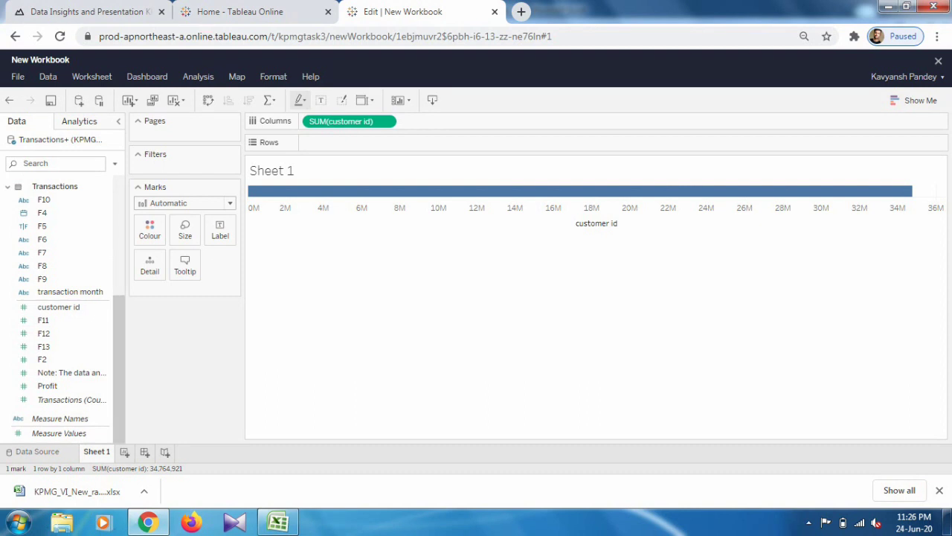
pyautogui.scroll(2, 69, 313)
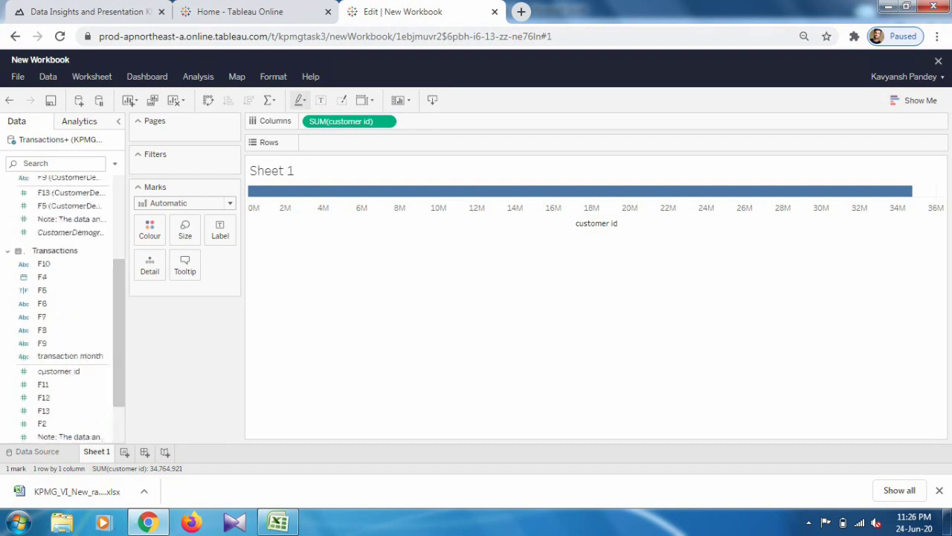
pyautogui.moveTo(42, 277); pyautogui.dragTo(35, 299)
pyautogui.scroll(3, 68, 313)
pyautogui.scroll(1, 68, 312)
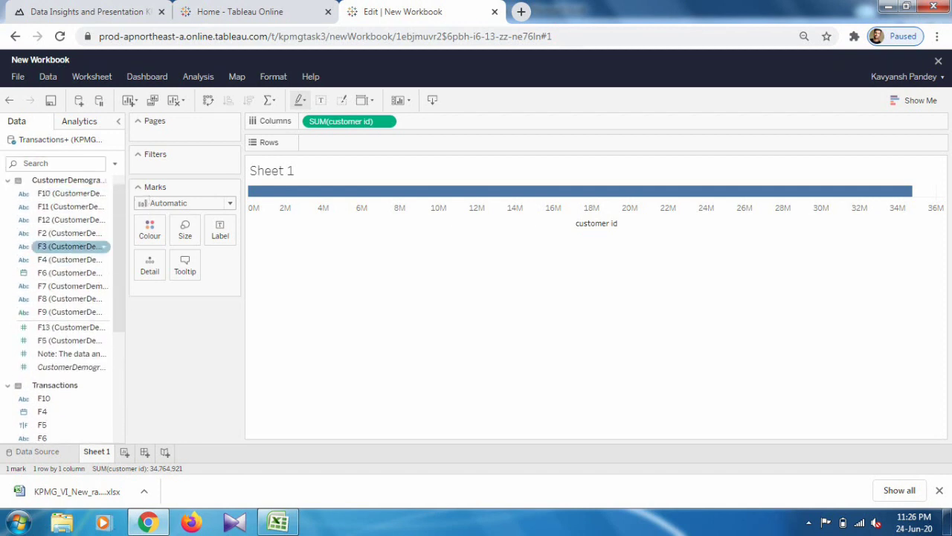
pyautogui.click(73, 259)
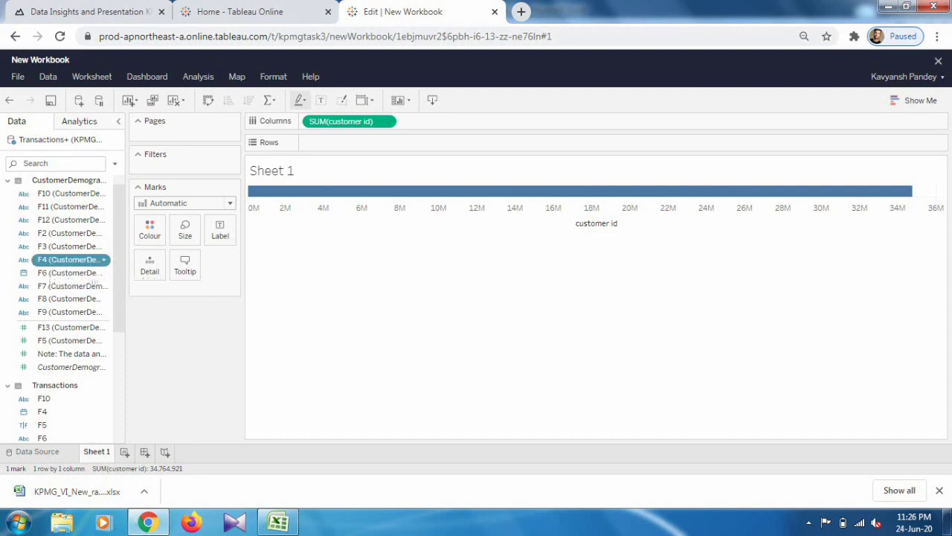
pyautogui.moveTo(73, 259); pyautogui.dragTo(342, 142)
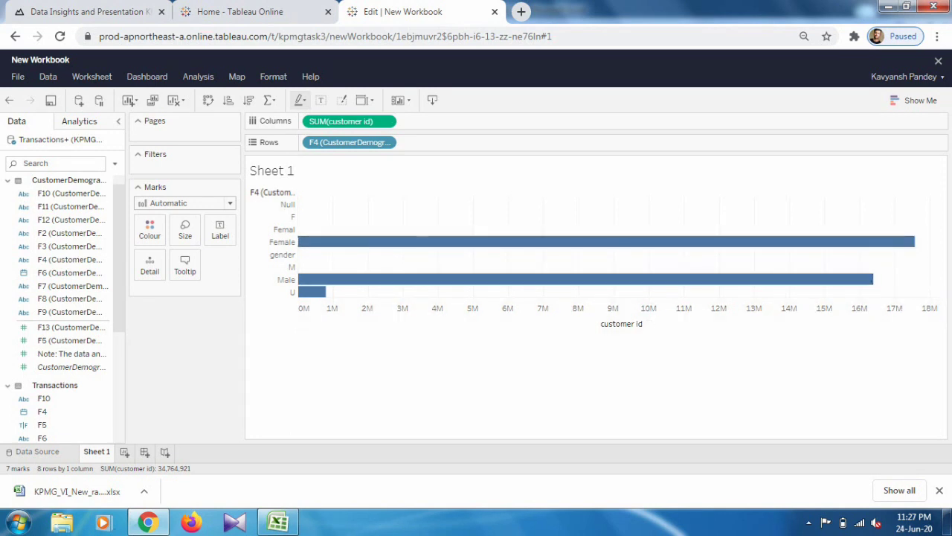
# Replace customer id on the columns with the Profit field from the Transactions table
pyautogui.moveTo(350, 121); pyautogui.dragTo(44, 384)
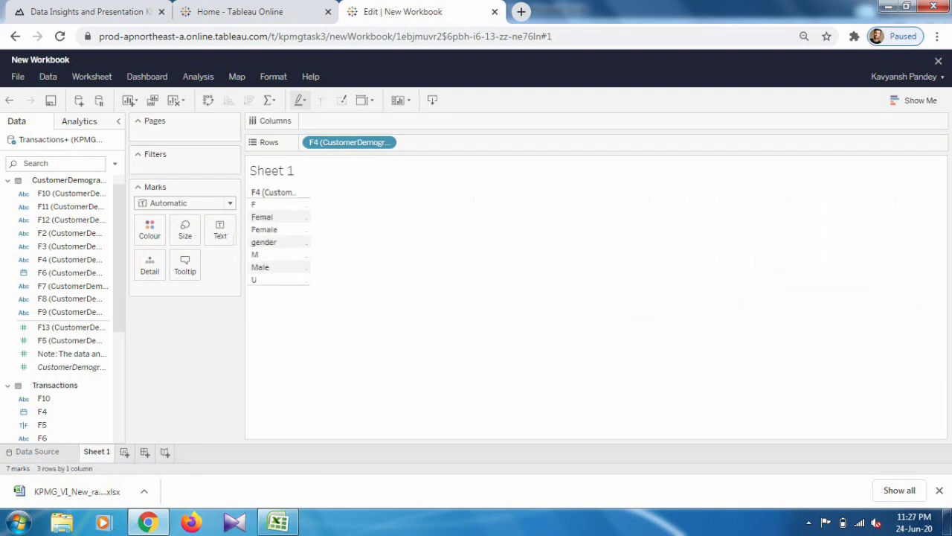
pyautogui.scroll(-3, 64, 309)
pyautogui.scroll(-3, 71, 372)
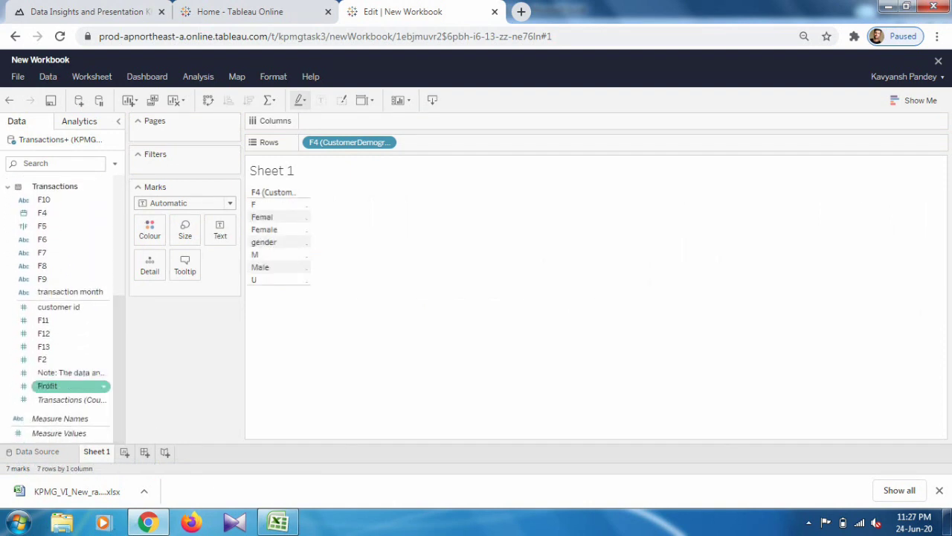
pyautogui.click(67, 385)
pyautogui.moveTo(67, 386); pyautogui.dragTo(330, 121)
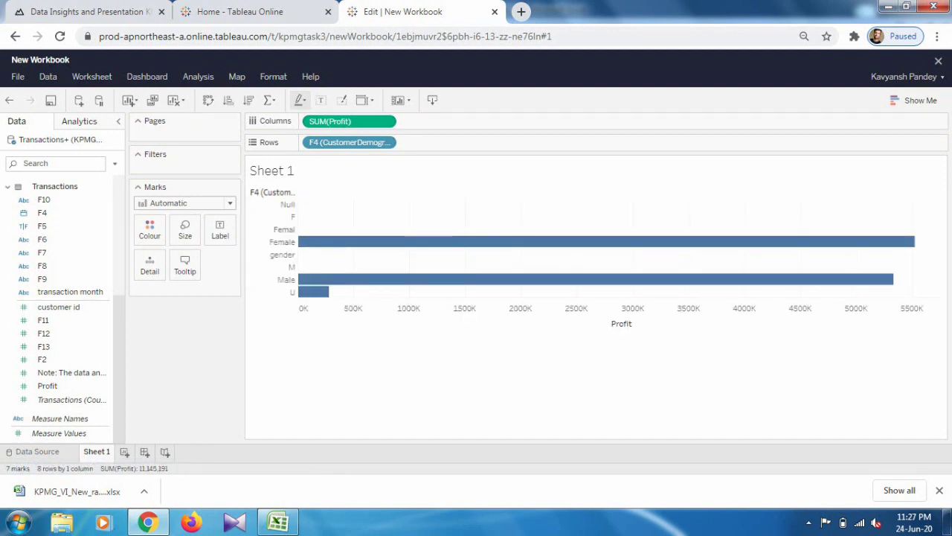
# Try displaying the profit by gender chart as a pie chart
pyautogui.moveTo(878, 280)
pyautogui.click(915, 101)
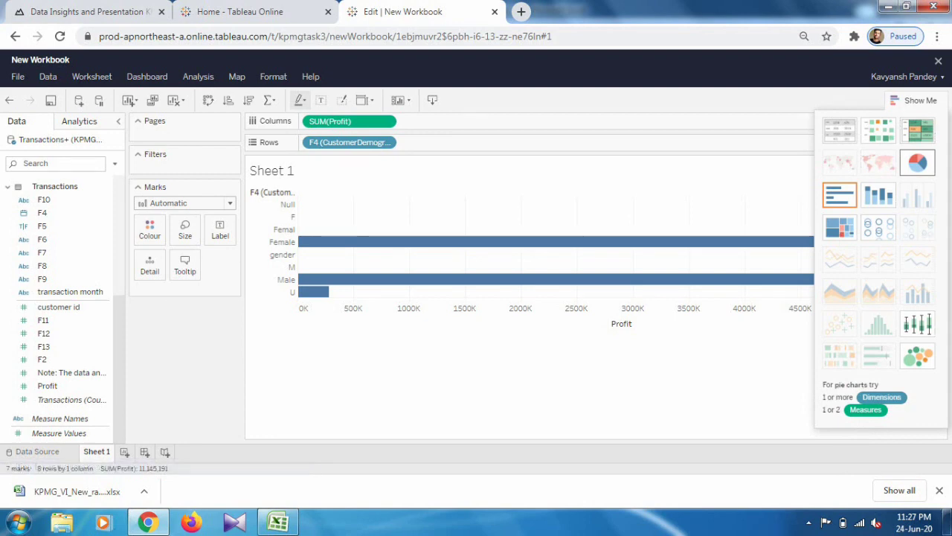
pyautogui.click(917, 162)
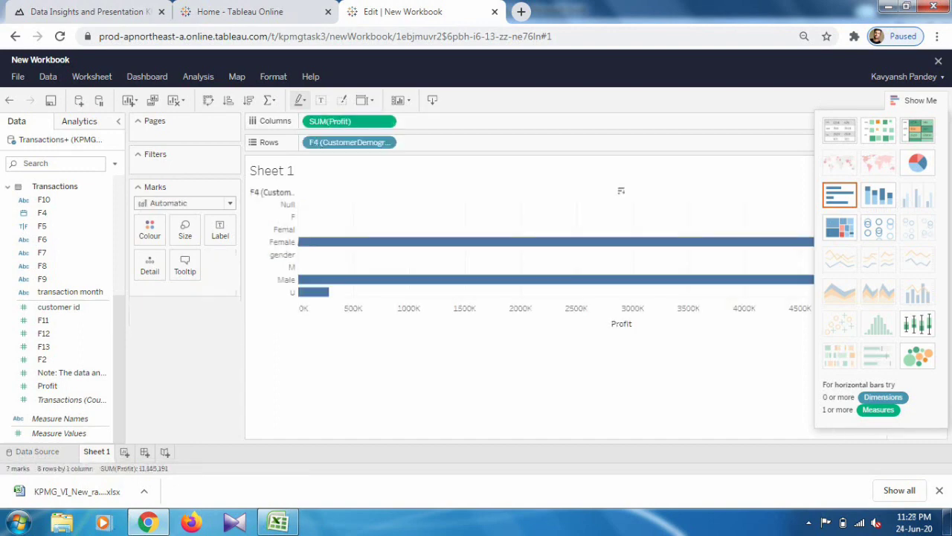
pyautogui.click(915, 100)
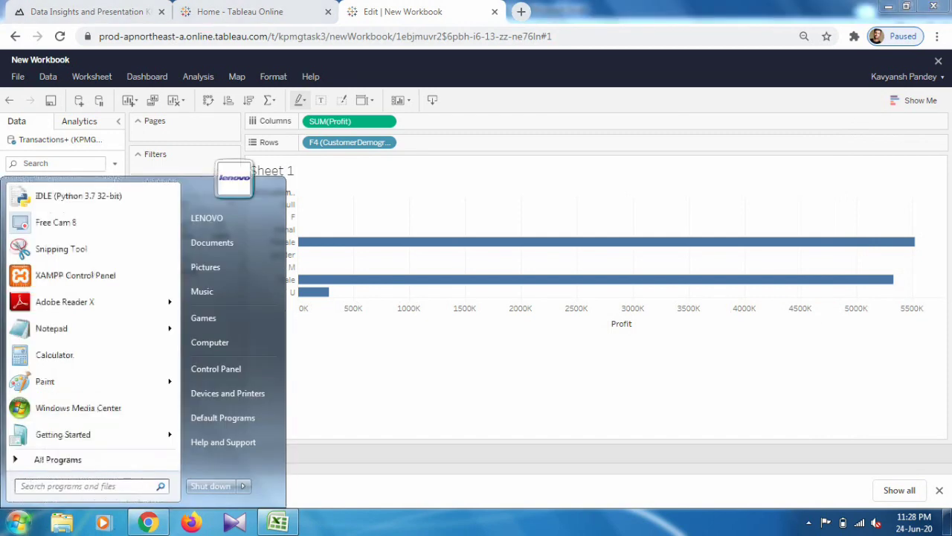
# Switch to the Snipping Tool and capture the profit by gender bar chart
pyautogui.press('super')
pyautogui.press('Escape')
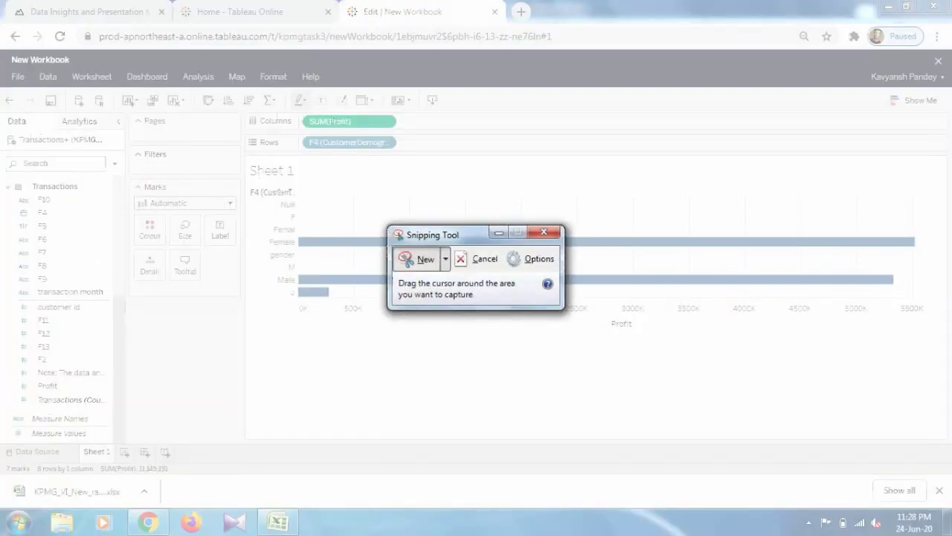
pyautogui.moveTo(250, 186); pyautogui.dragTo(927, 344)
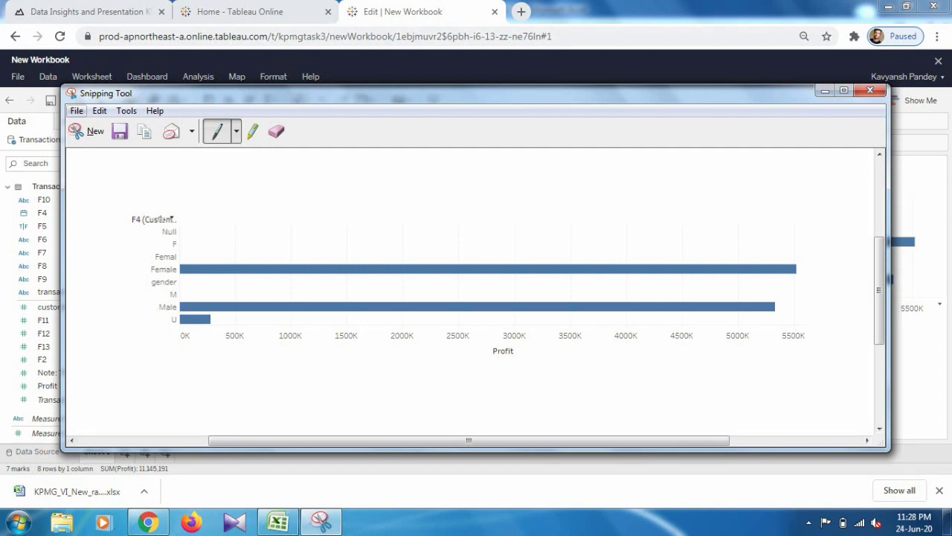
# Save the snip as the PNG file "gender vs profit" in the deloitte folder and close the Snipping Tool
pyautogui.click(77, 110)
pyautogui.click(106, 147)
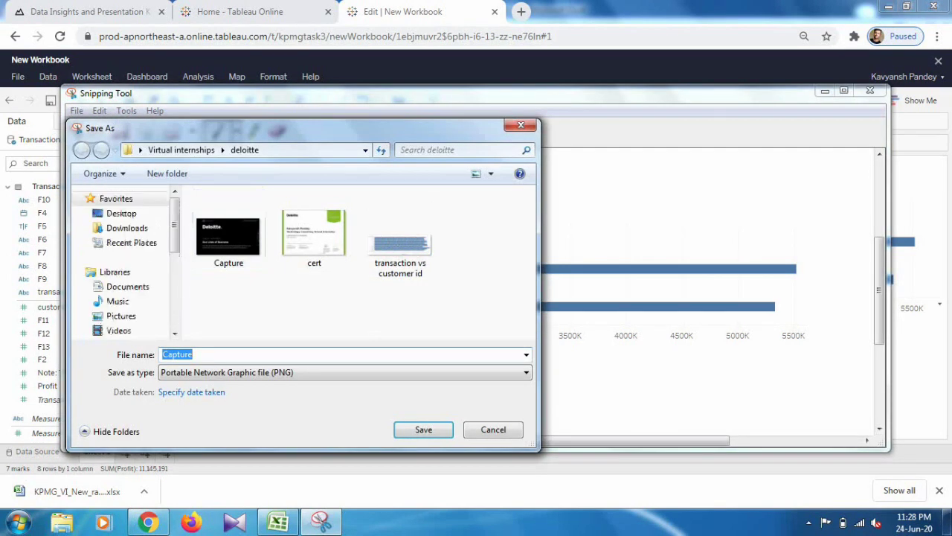
pyautogui.click(192, 355)
pyautogui.press('BackSpace')
pyautogui.press('BackSpace')
pyautogui.press('BackSpace')
pyautogui.press('BackSpace')
pyautogui.press('BackSpace')
pyautogui.press('BackSpace')
pyautogui.press('BackSpace')
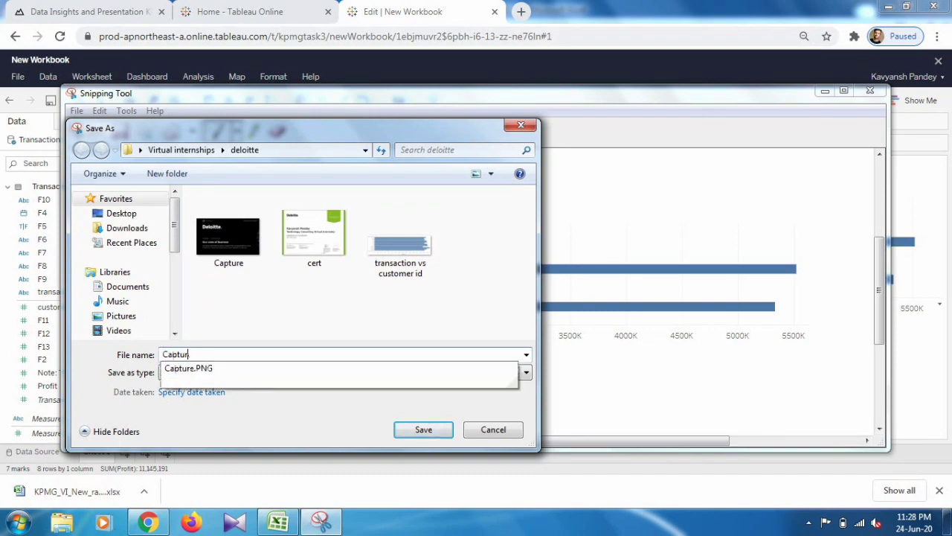
pyautogui.write('g')
pyautogui.write('der vs')
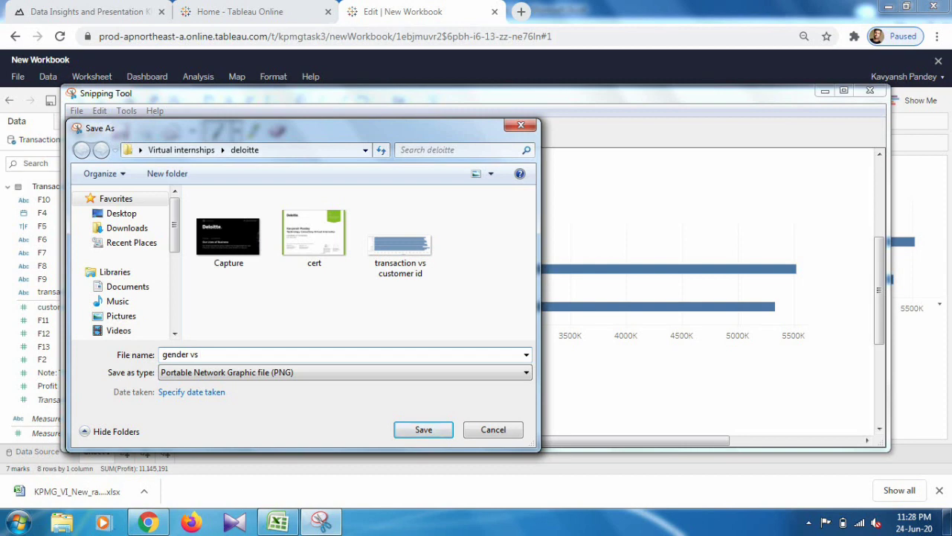
pyautogui.write('cus')
pyautogui.press('BackSpace')
pyautogui.press('BackSpace')
pyautogui.press('BackSpace')
pyautogui.write('profit')
pyautogui.press('Return')
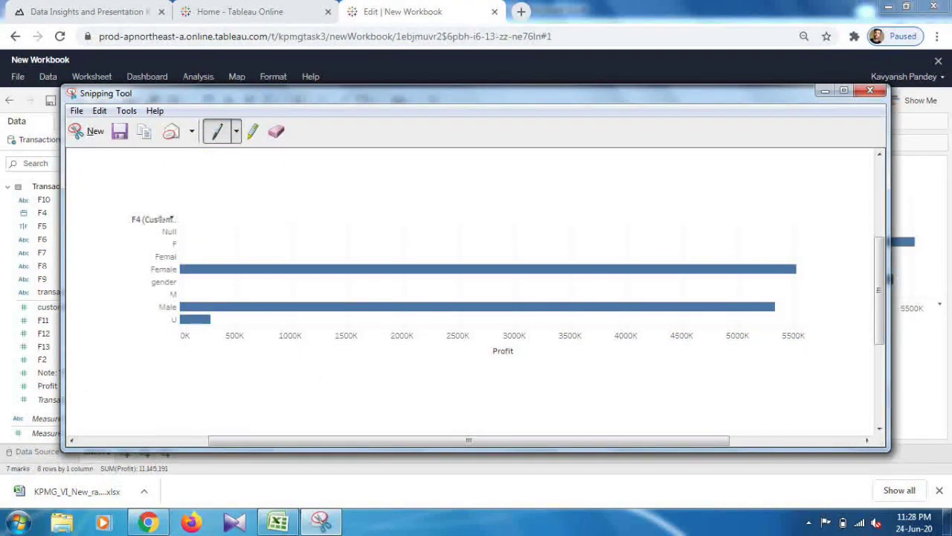
pyautogui.click(870, 90)
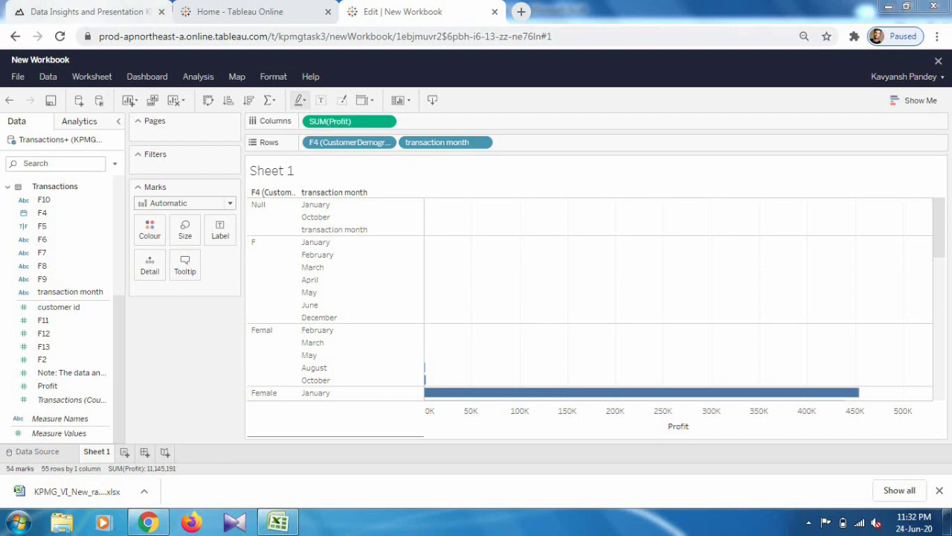
# Go to the InsideSherpa Task 3 page and review the task brief and the file upload area for submitting the work
pyautogui.hotkey('ctrl', '1')
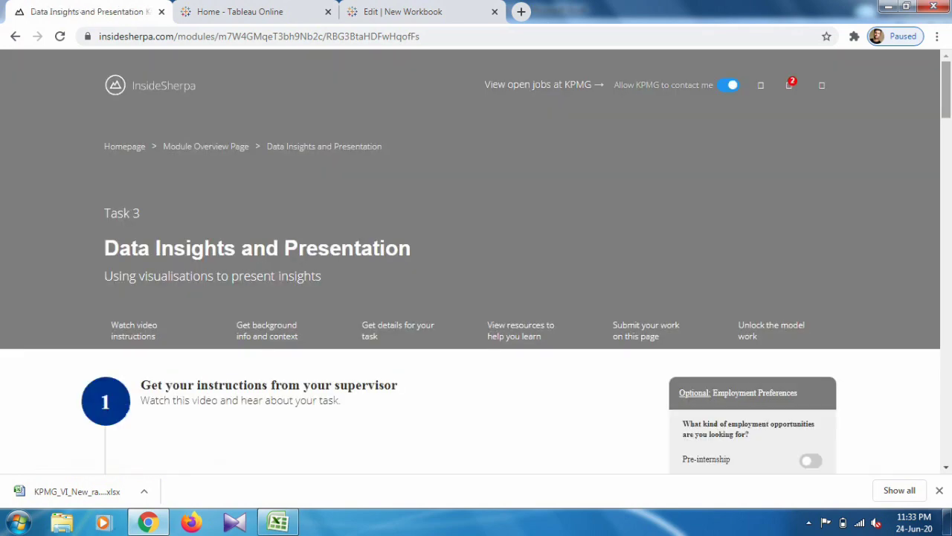
pyautogui.scroll(-10, 477, 260)
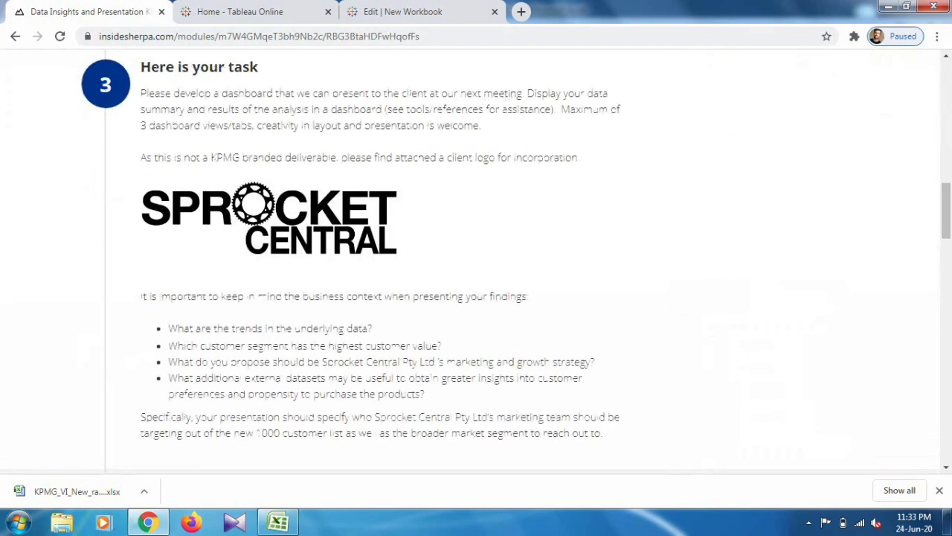
pyautogui.scroll(-15, 476, 260)
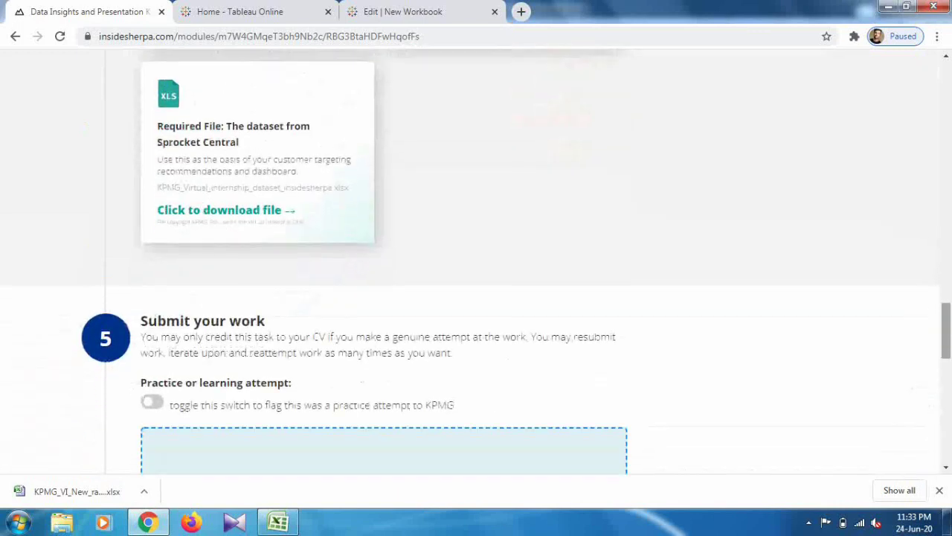
pyautogui.scroll(-2, 476, 260)
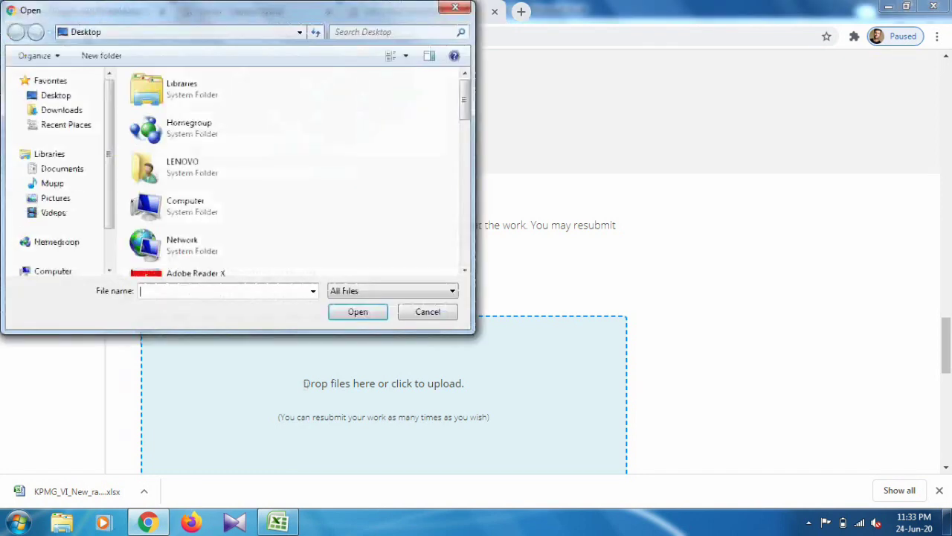
pyautogui.scroll(-8, 312, 149)
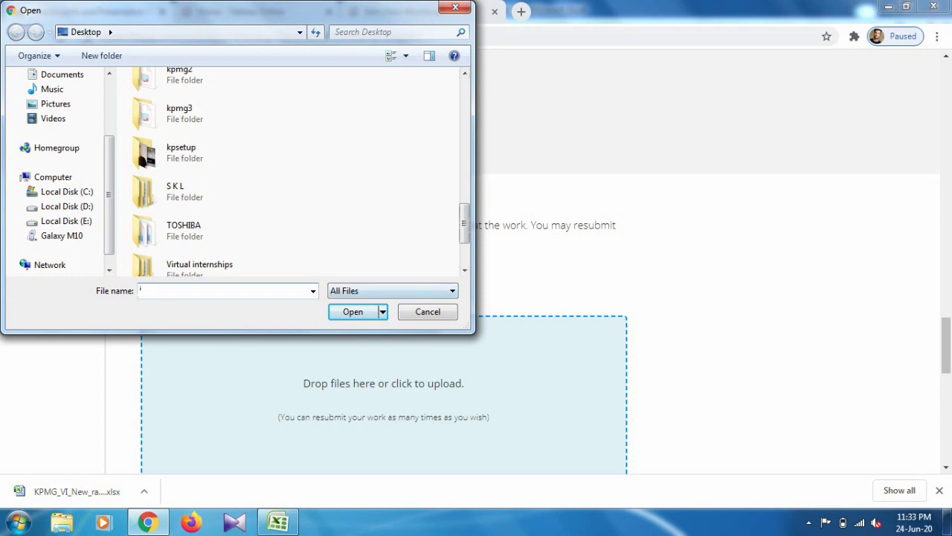
pyautogui.click(428, 312)
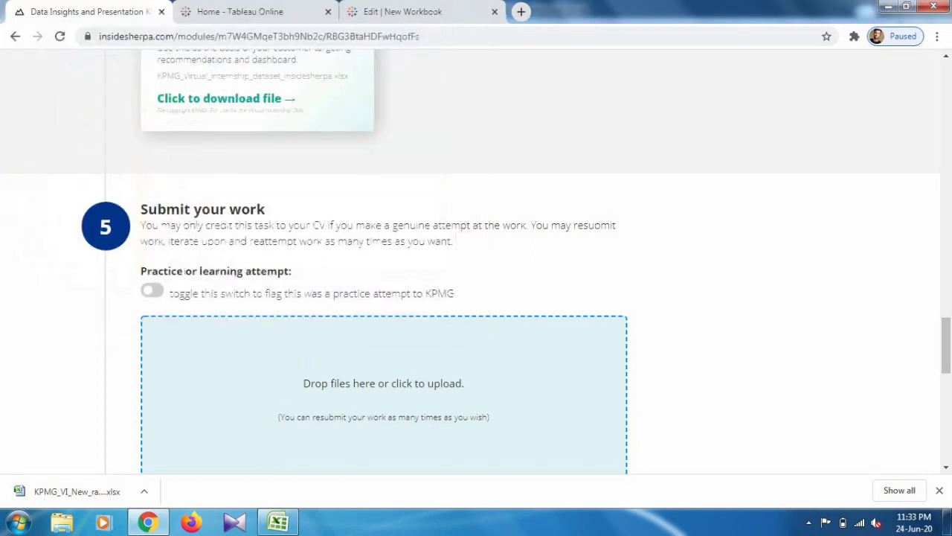